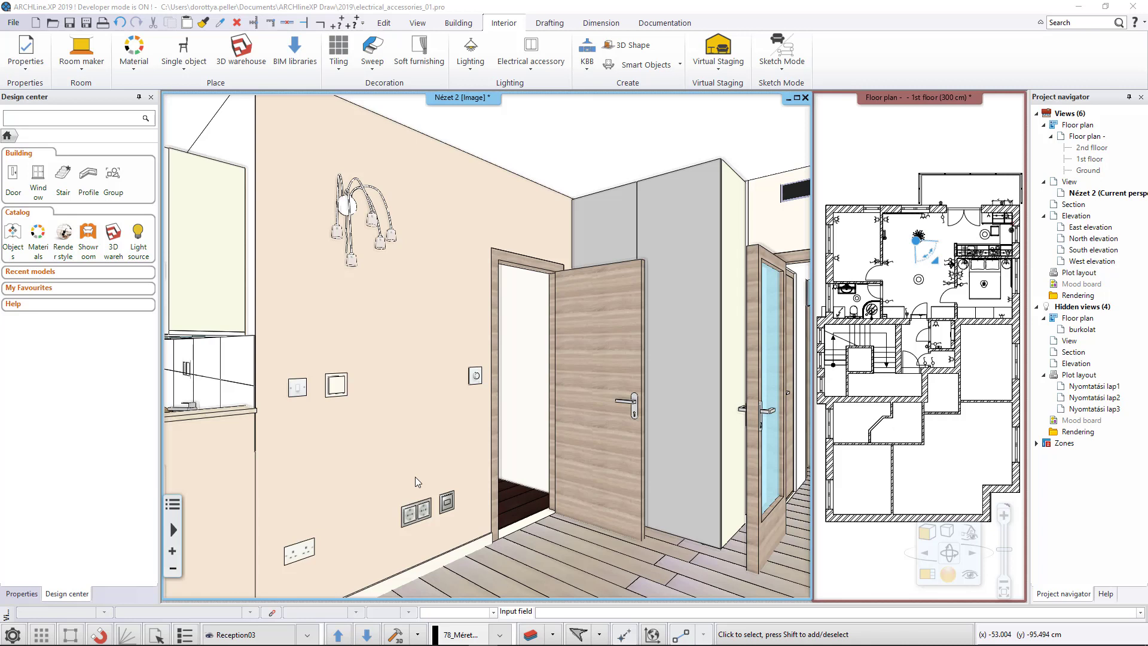
- Check the Merten System M emerald green glass frame on the Schneider Electric page in the browser, and return to ARCHLine.XP
key("alt+Tab")
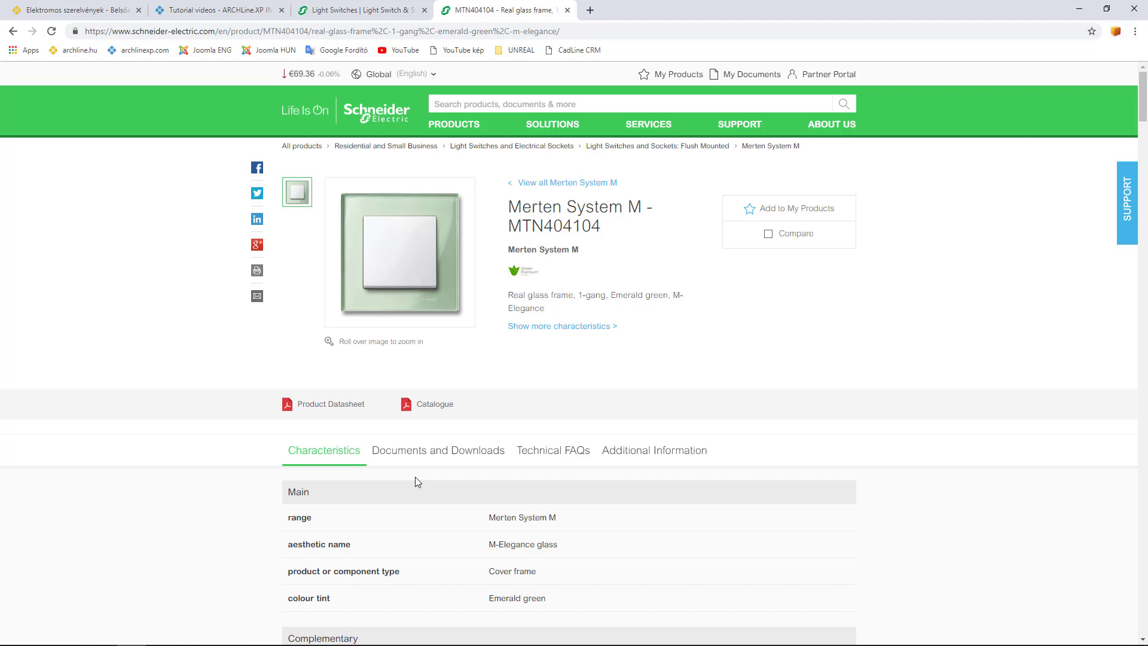
key("alt+Tab")
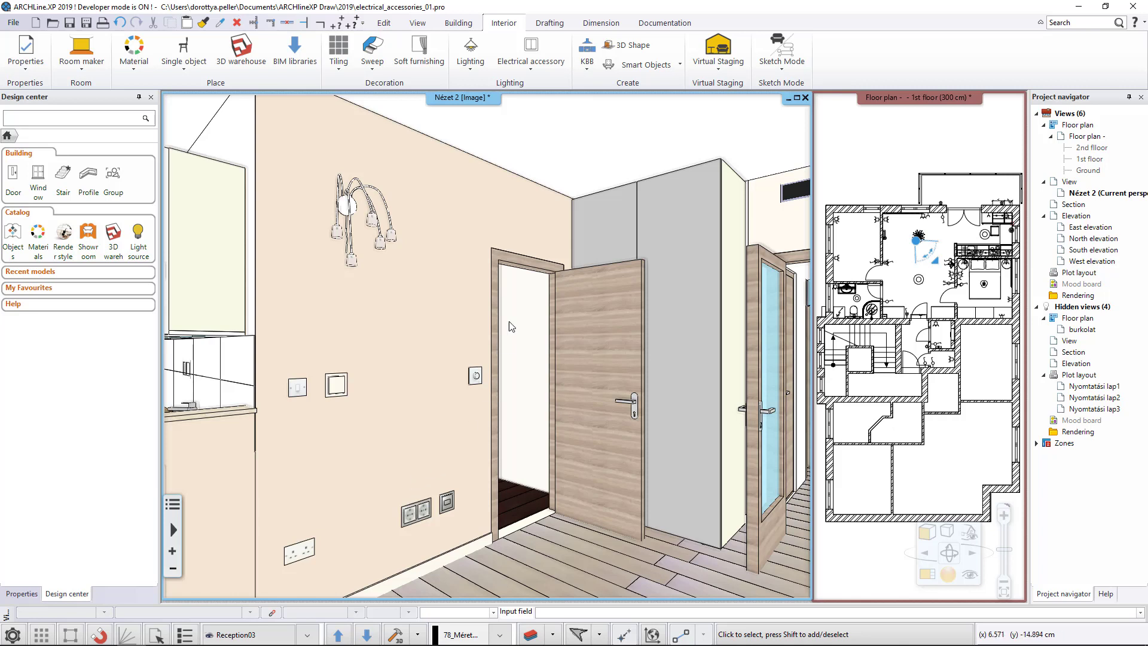
- Start a customized electrical accessory as a complete solution and assign it the 101 single pole switch function
left_click(540, 72)
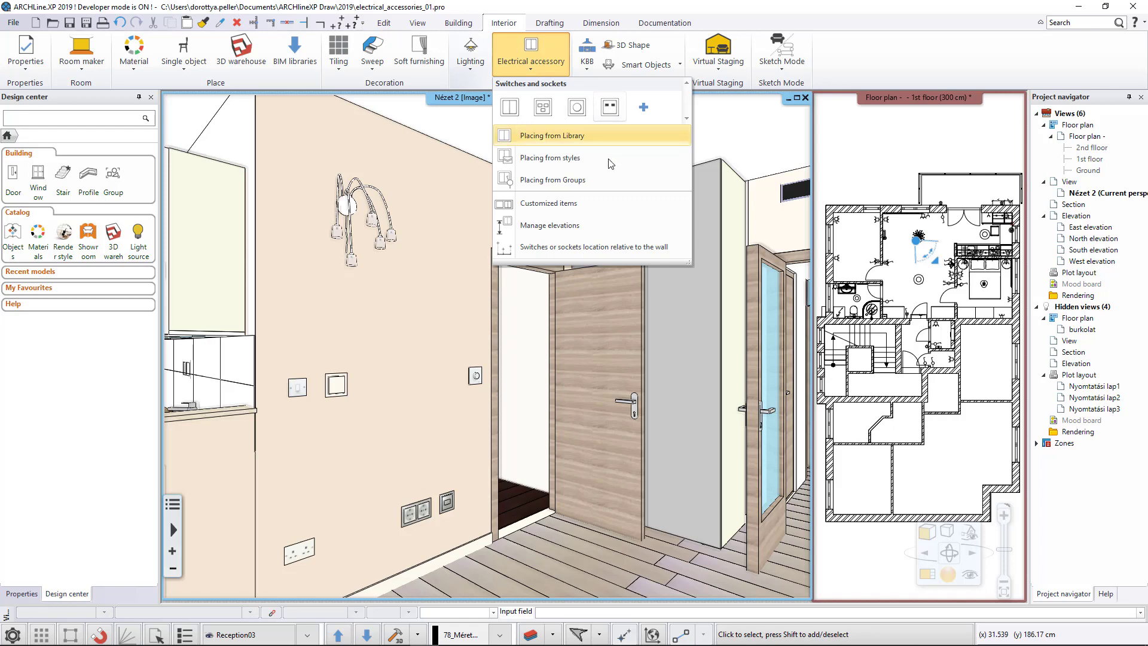
left_click(607, 204)
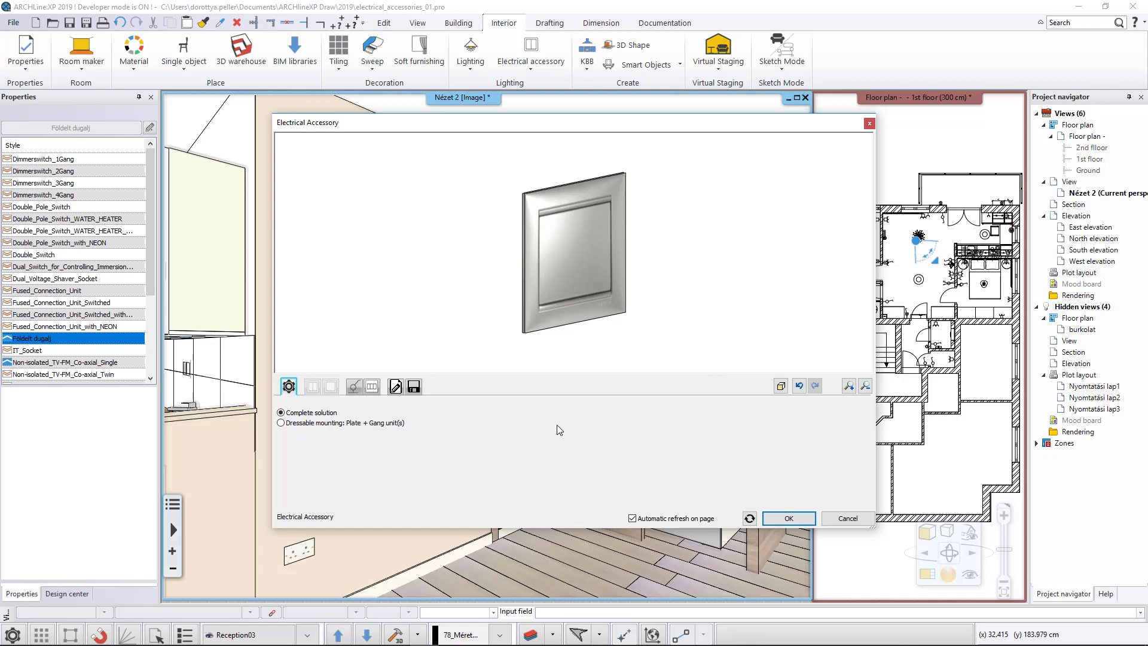
left_click(357, 388)
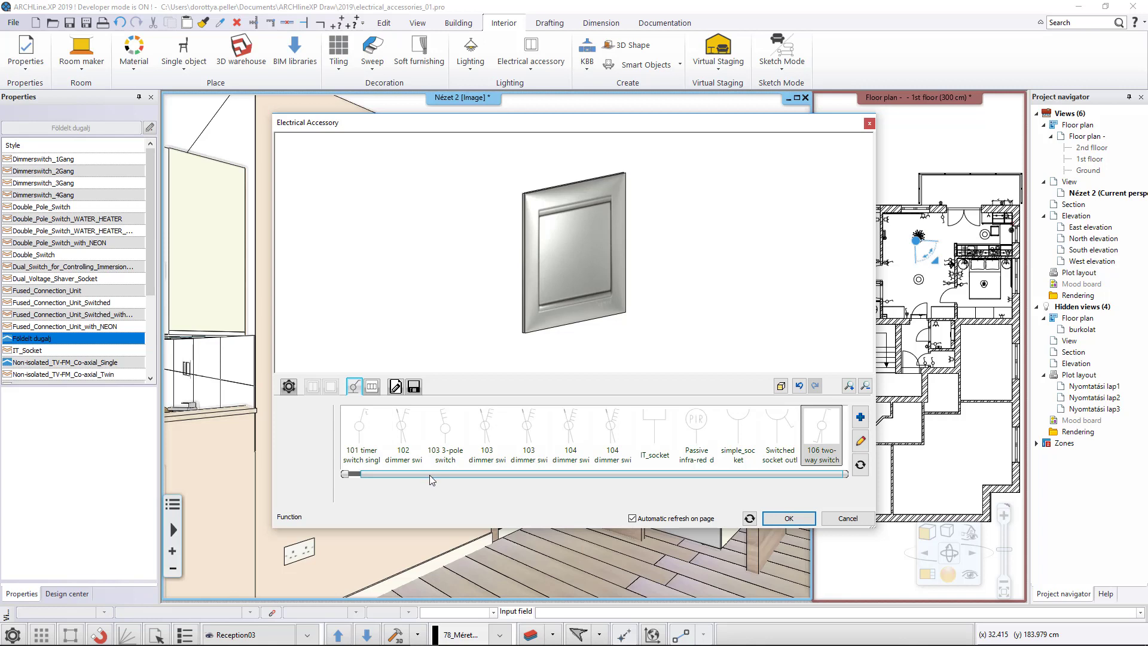
left_click_drag(429, 475, 411, 475)
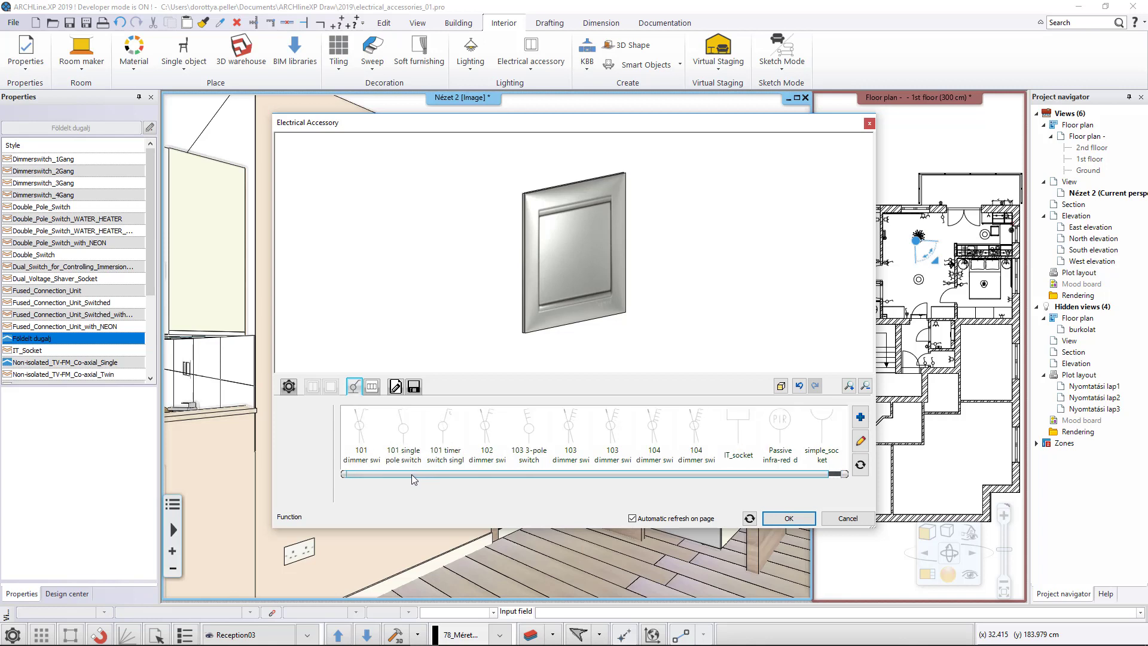
left_click(411, 450)
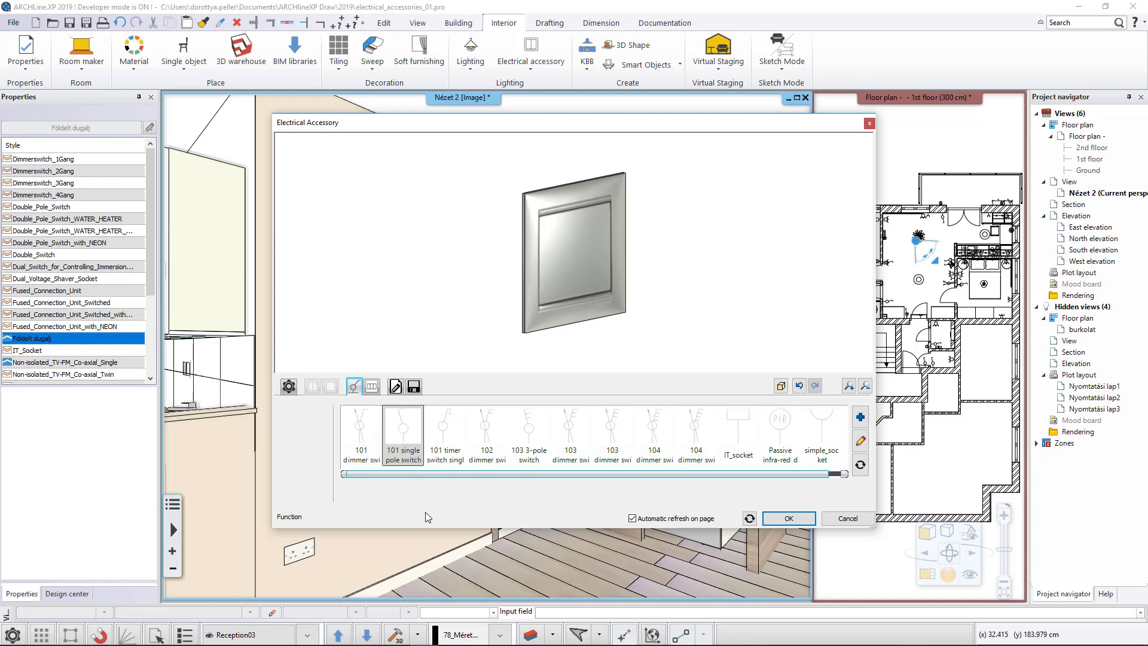
- Apply the m-elegance material from Electrical Accessories, Other as the switch's design and turn the preview to face its front
left_click(372, 387)
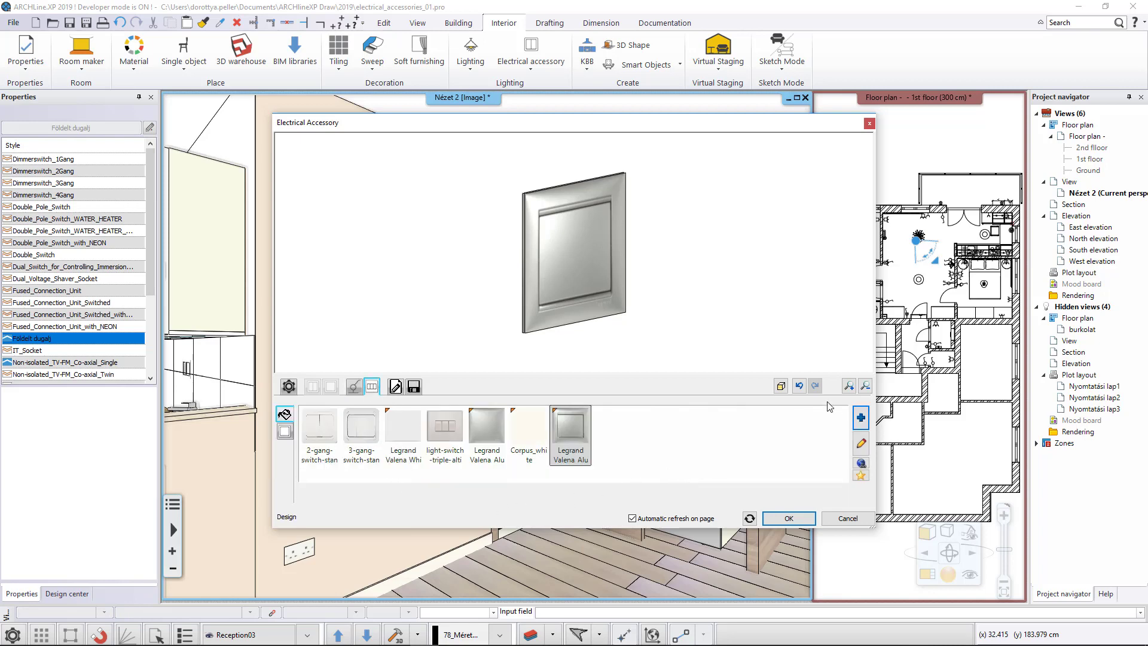
left_click(861, 417)
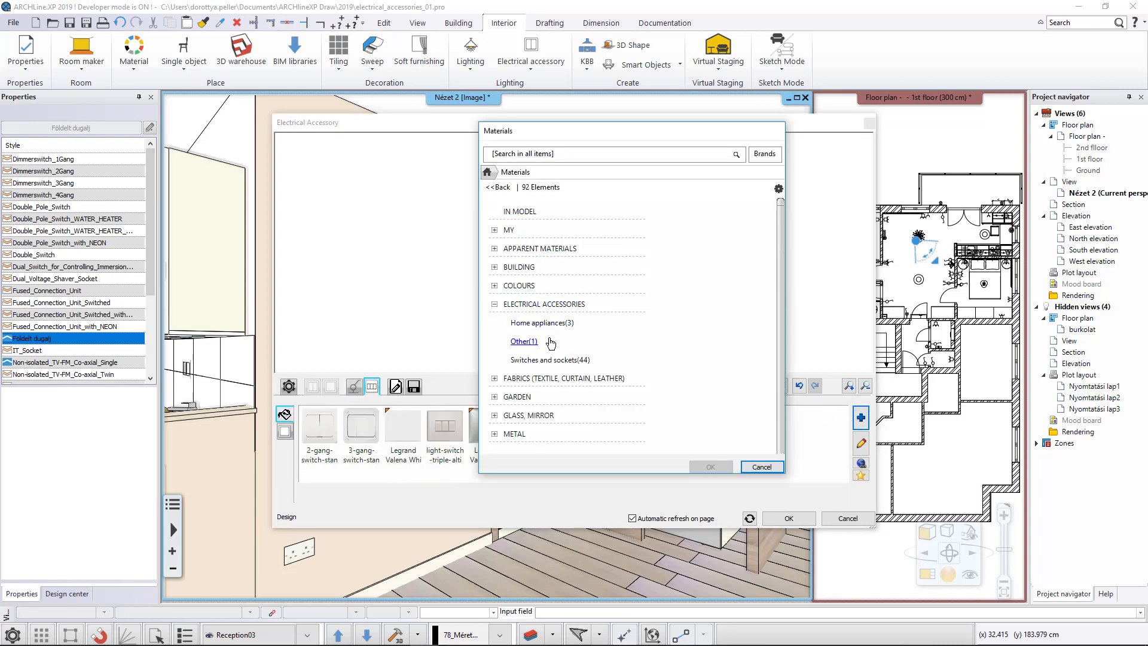
left_click(525, 341)
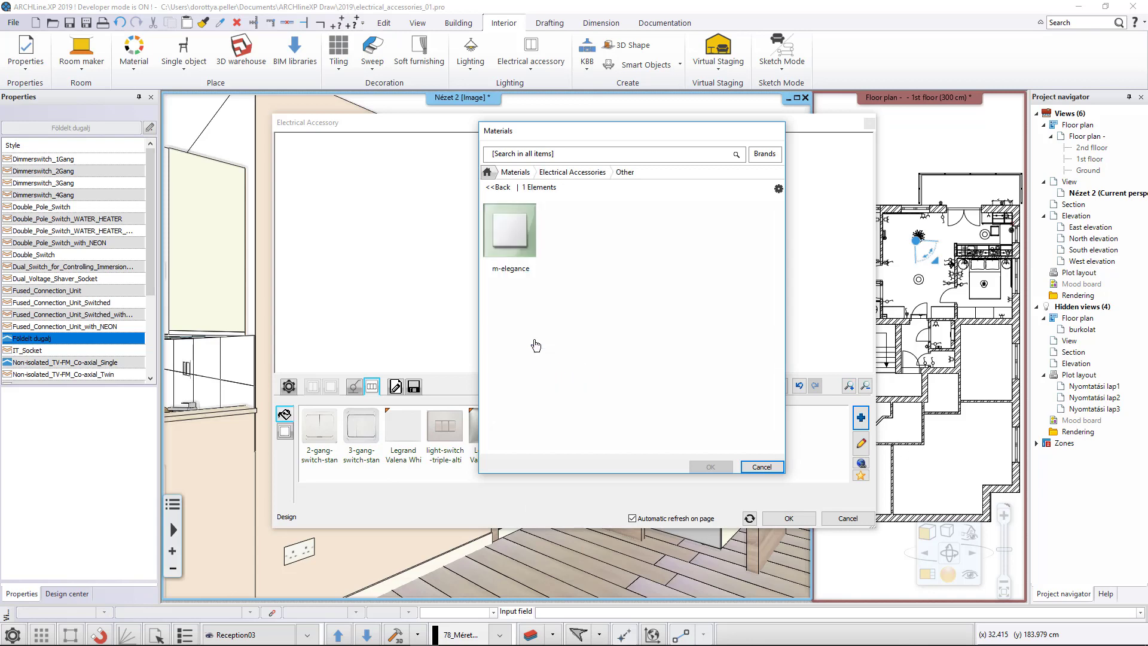
left_click(520, 251)
left_click(710, 467)
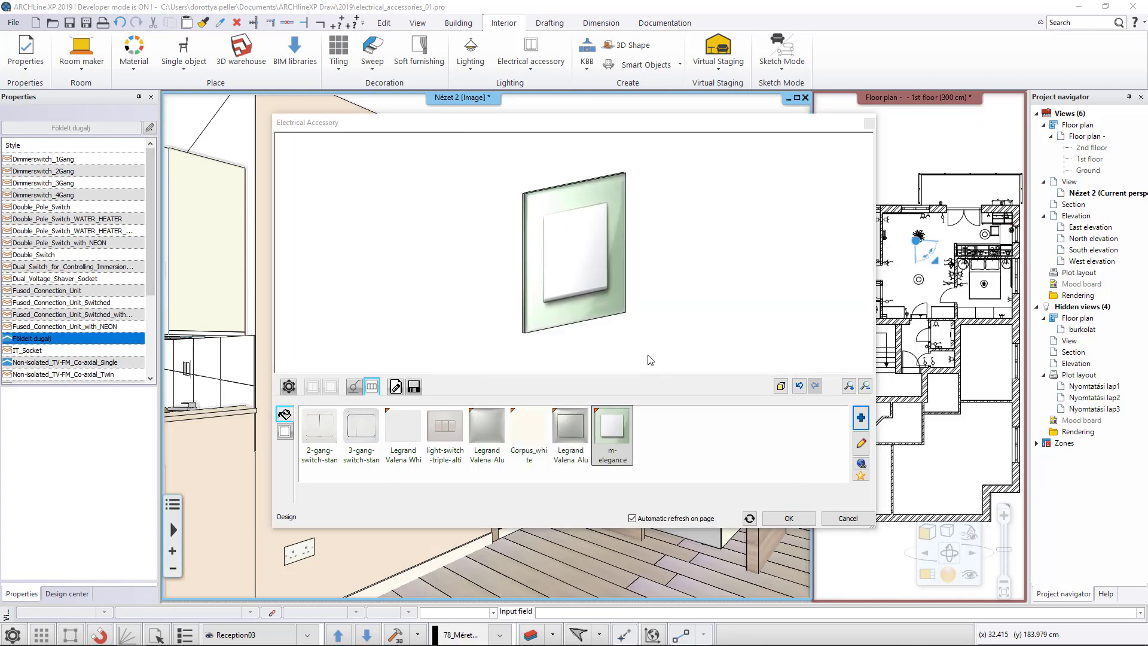
mouse_move(681, 298)
left_mouse_down()
mouse_move(598, 297)
mouse_move(626, 311)
mouse_move(538, 281)
mouse_move(457, 278)
mouse_move(662, 296)
left_mouse_up()
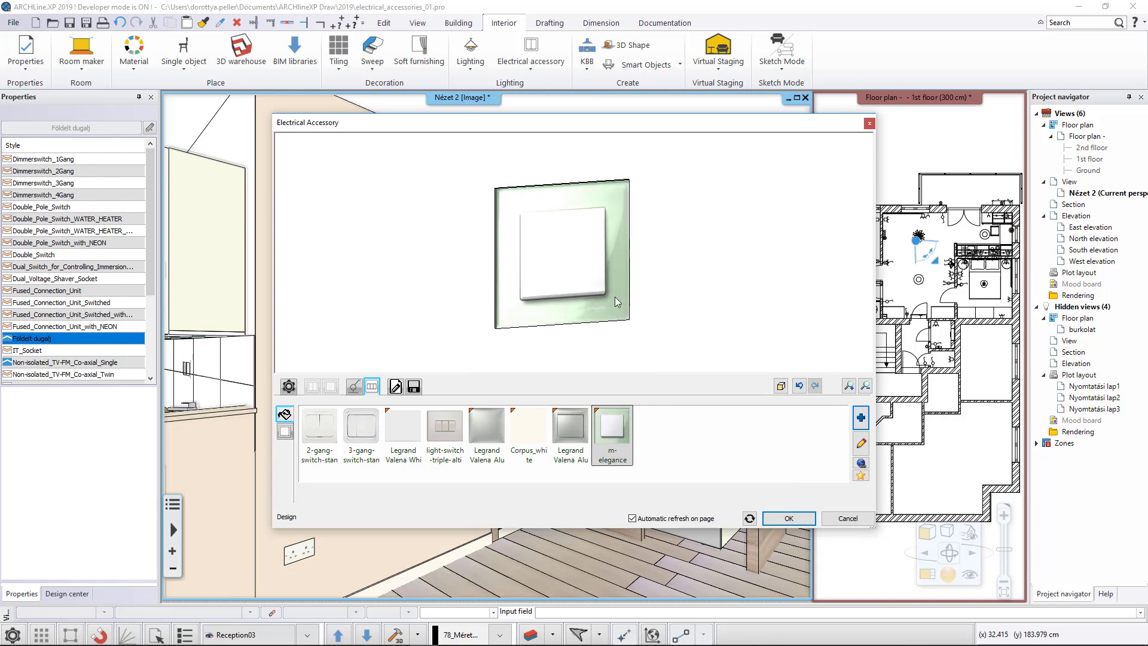
- Review the switch's general settings and save it to the library as "Schneider Emerald green" under Plate switches
left_click(394, 387)
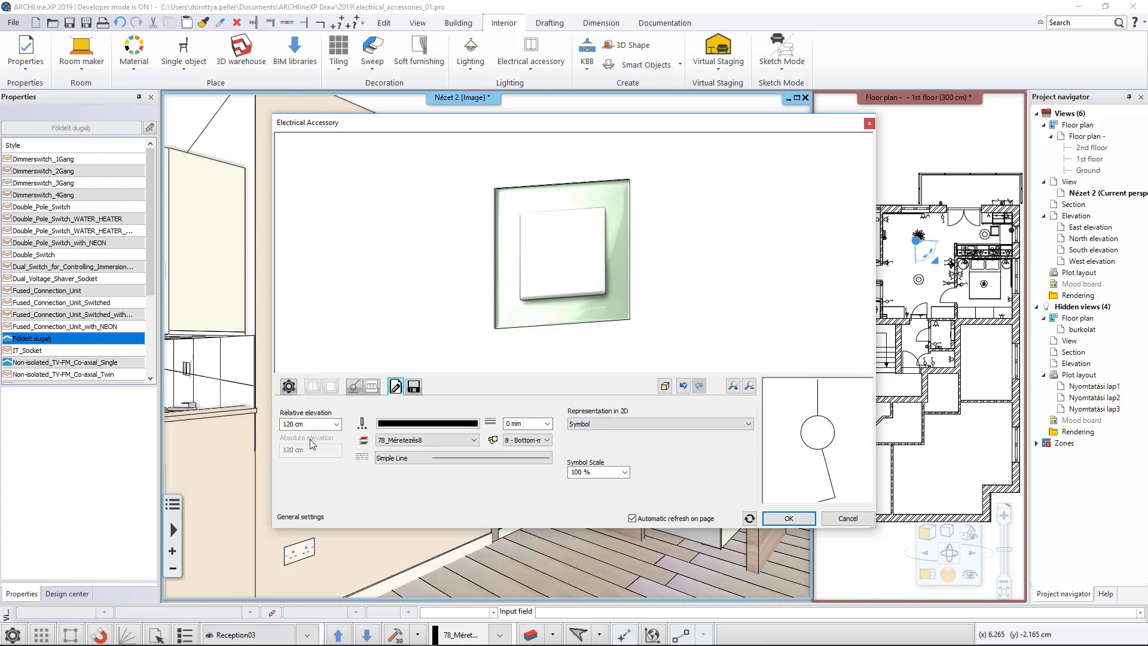
left_click(414, 385)
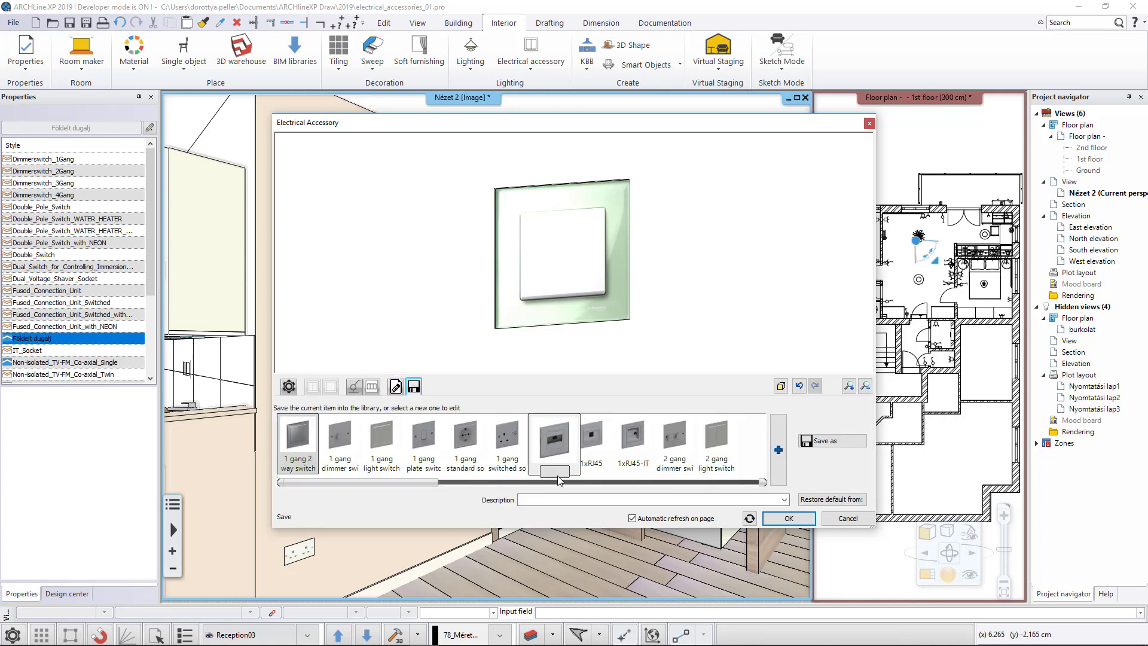
left_click(841, 441)
type("Schne")
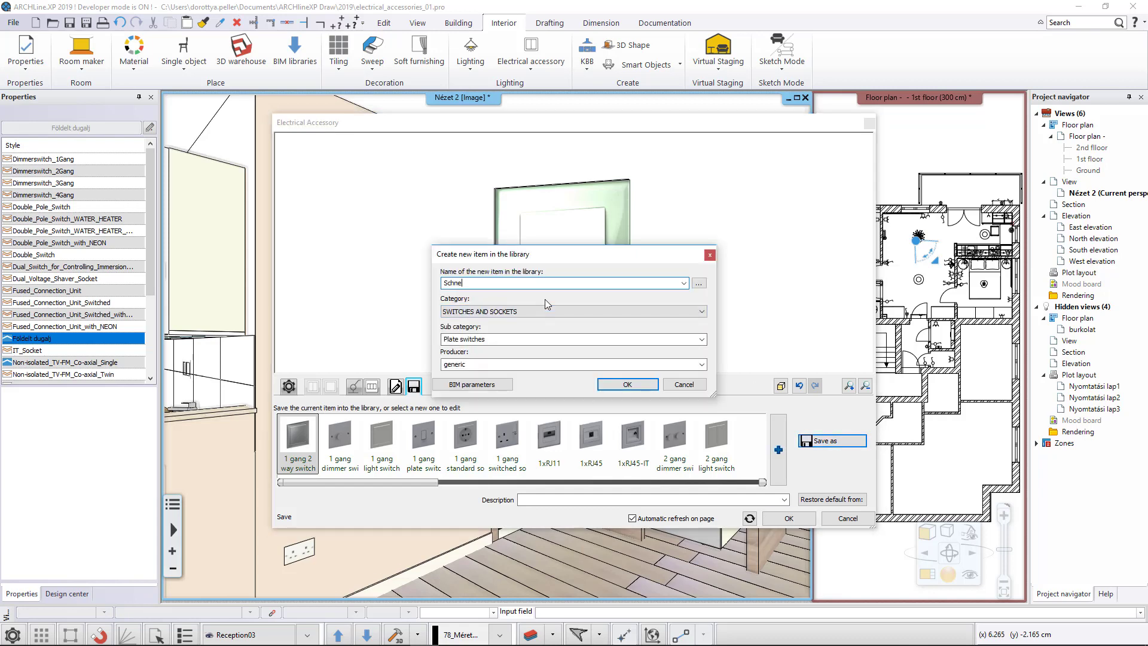
type("ider Emerald green")
left_click(627, 384)
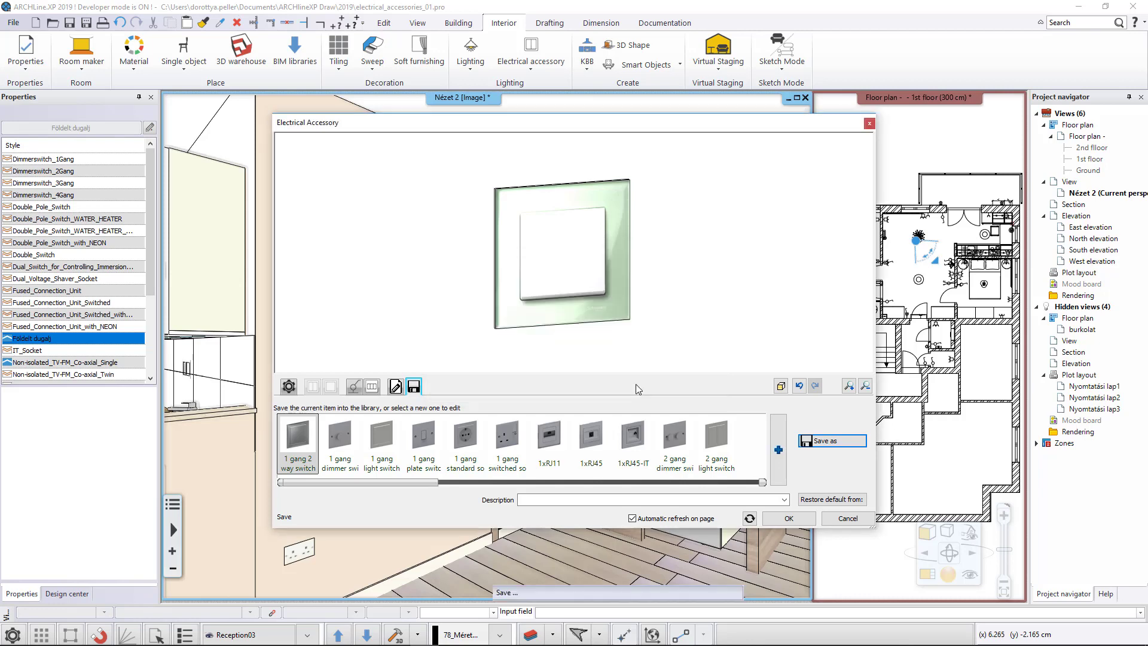
- Place the green glass switch on the beige wall, between the large framed switch and the small one beside the door
left_click(777, 518)
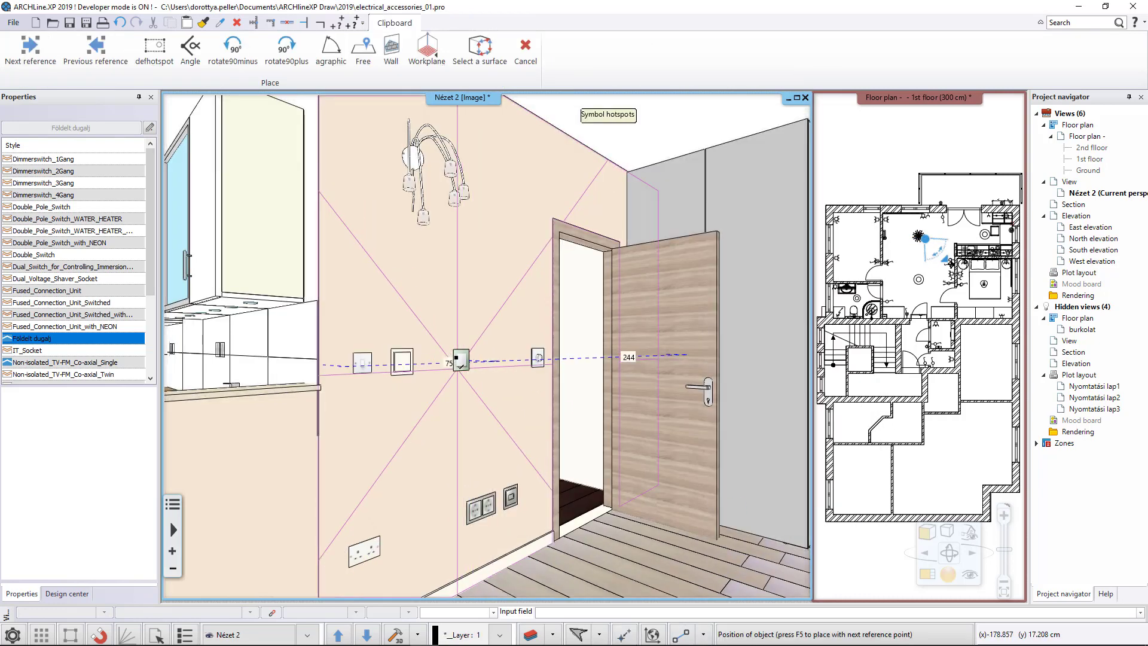
left_click(458, 359)
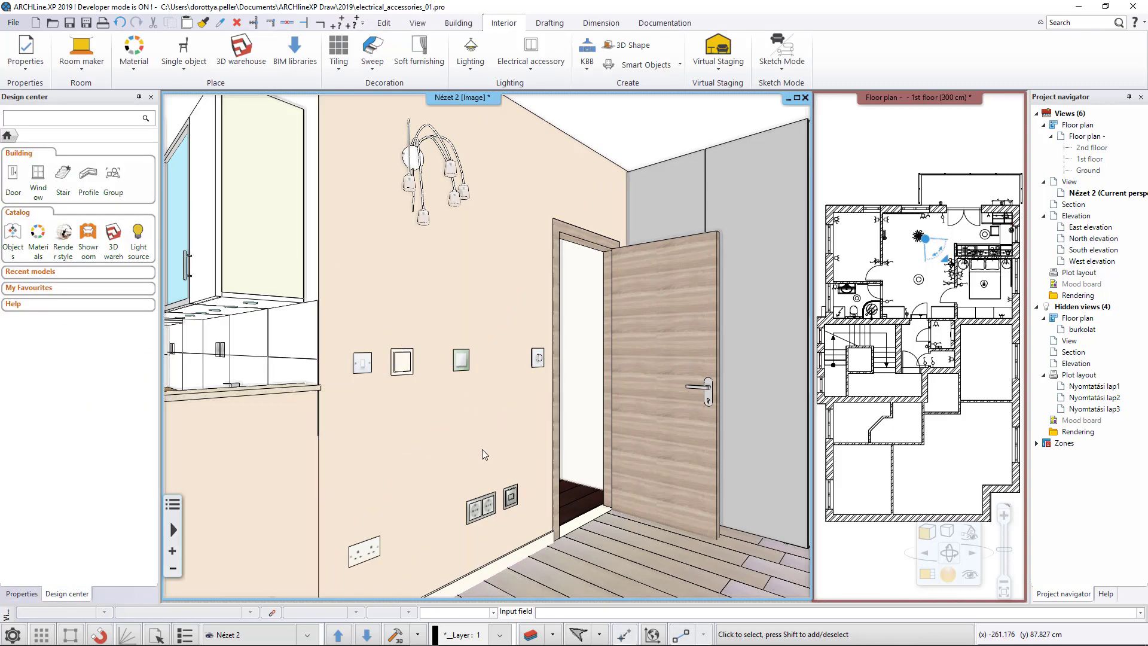
scroll(435, 371, "up", 8)
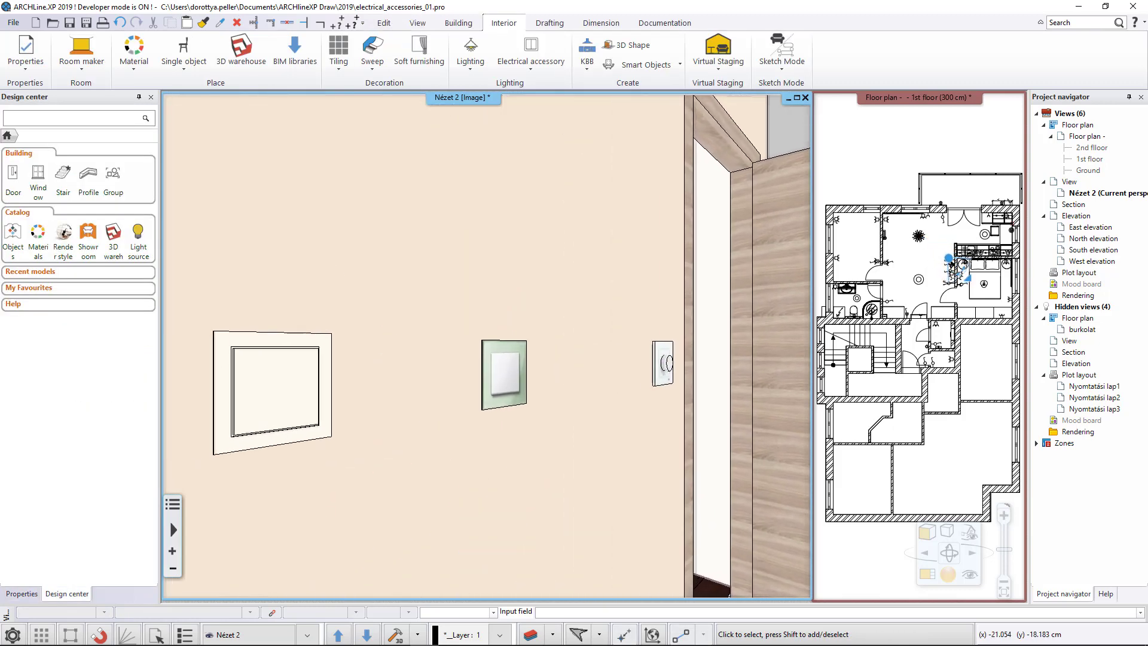
scroll(442, 377, "up", 2)
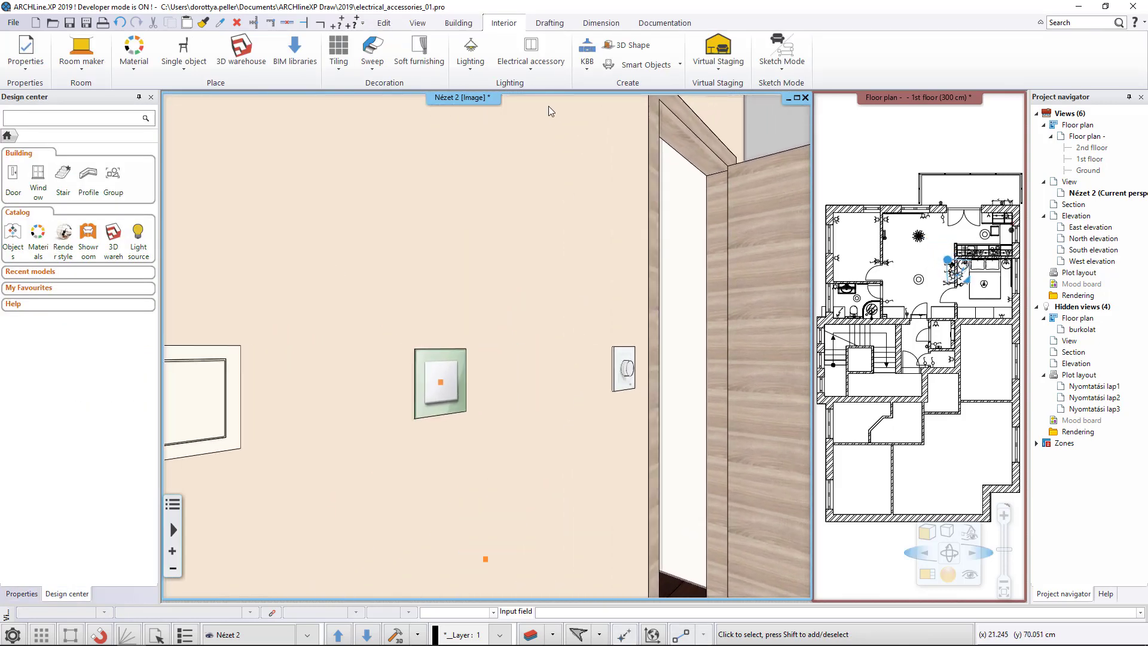
- Start another customized accessory as a 1-gang dressable mounting and assign its gang unit the 101 single pole switch function
left_click(532, 66)
left_click(598, 204)
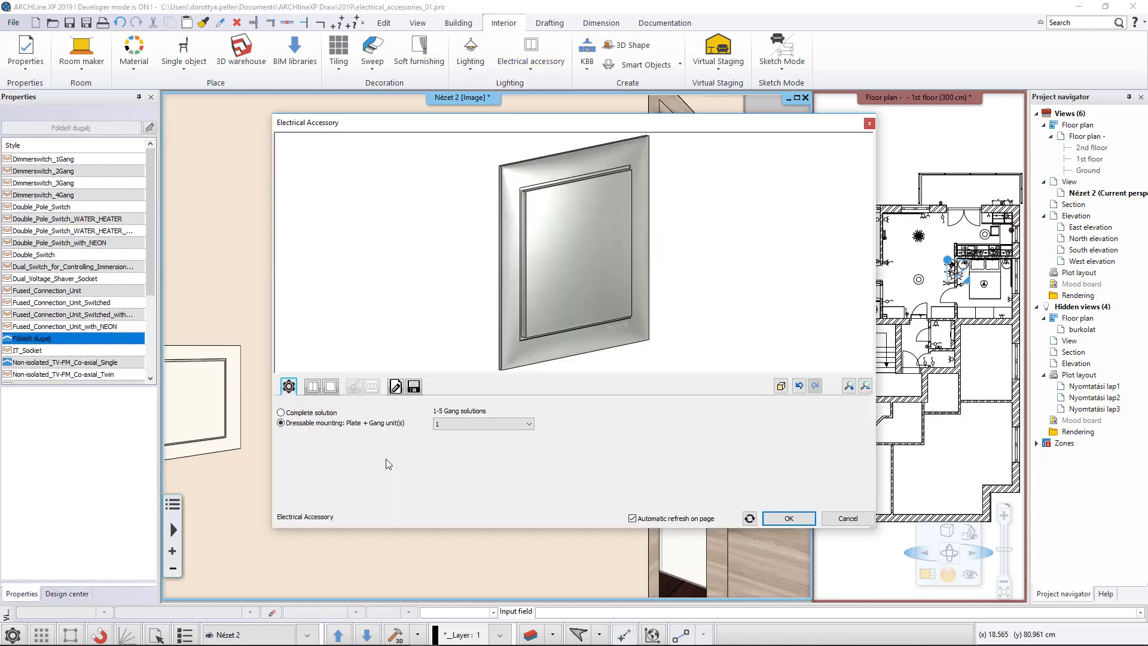
left_click(313, 386)
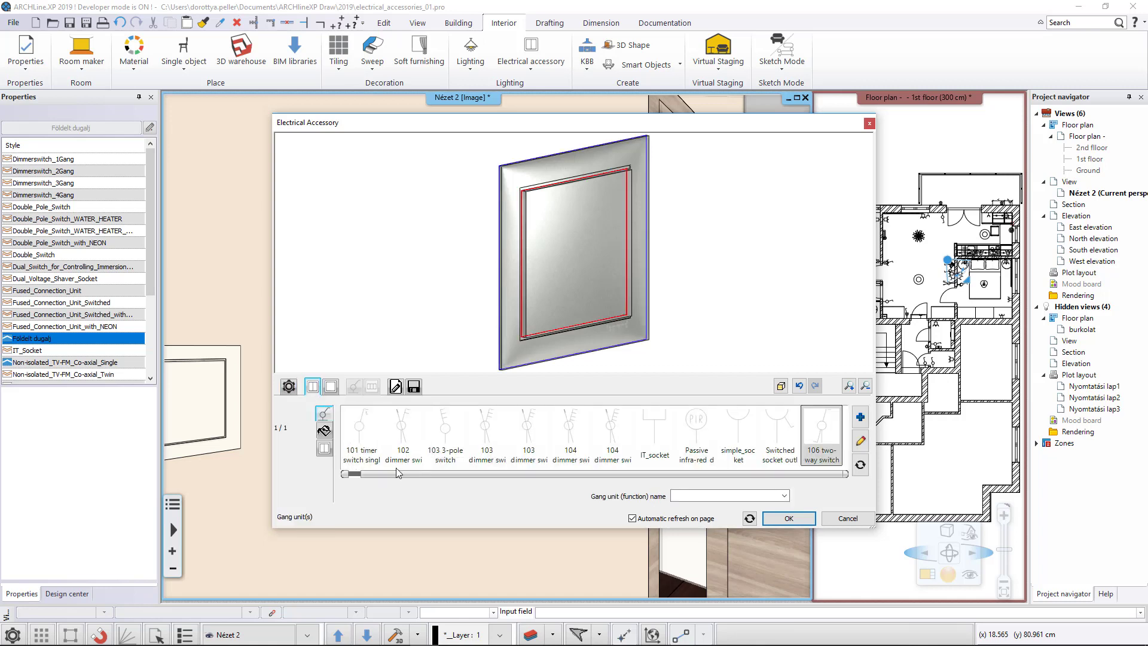
left_click_drag(400, 474, 368, 474)
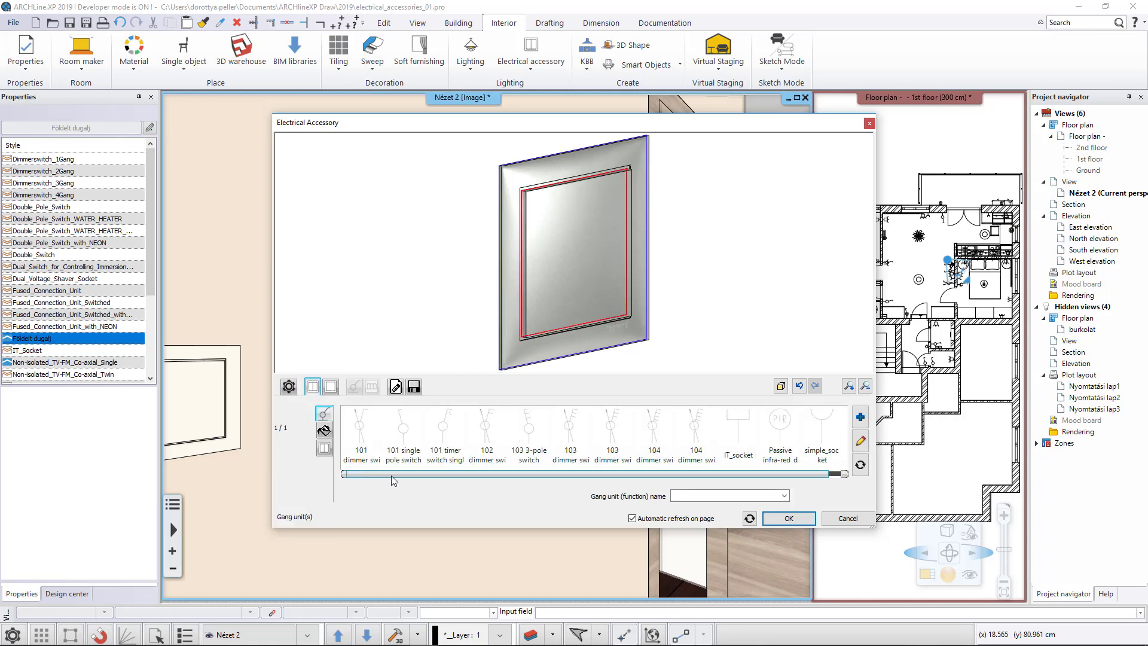
left_click(403, 430)
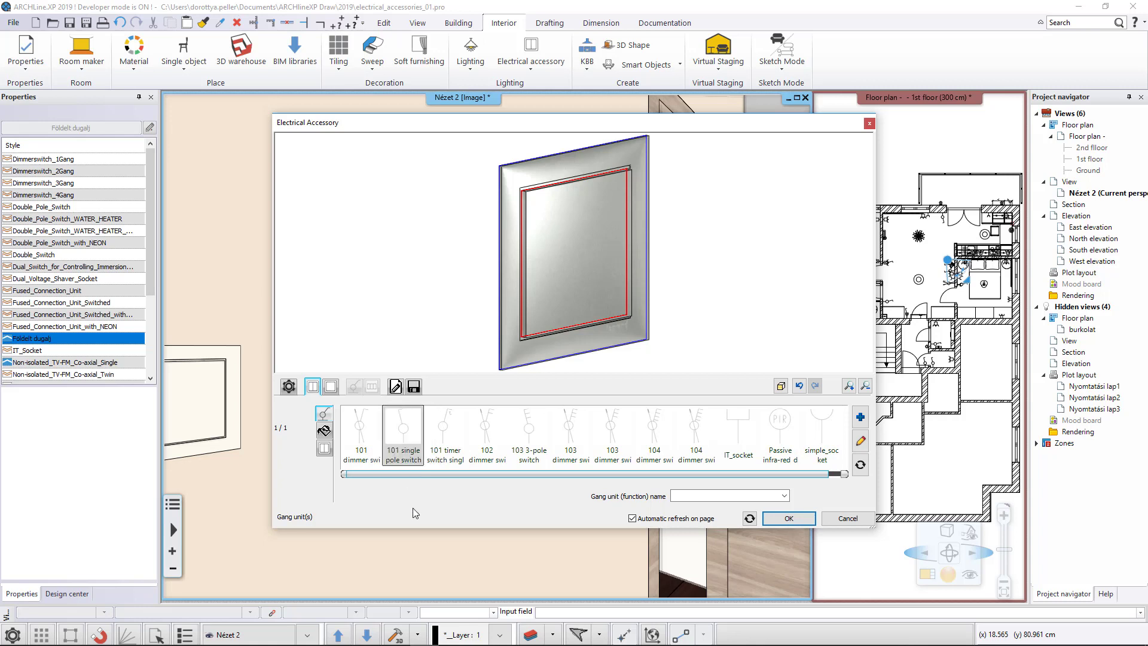
- Search the materials for "silver", apply <Silver> to the gang unit, and check the unit's shape and dimension settings
left_click(324, 431)
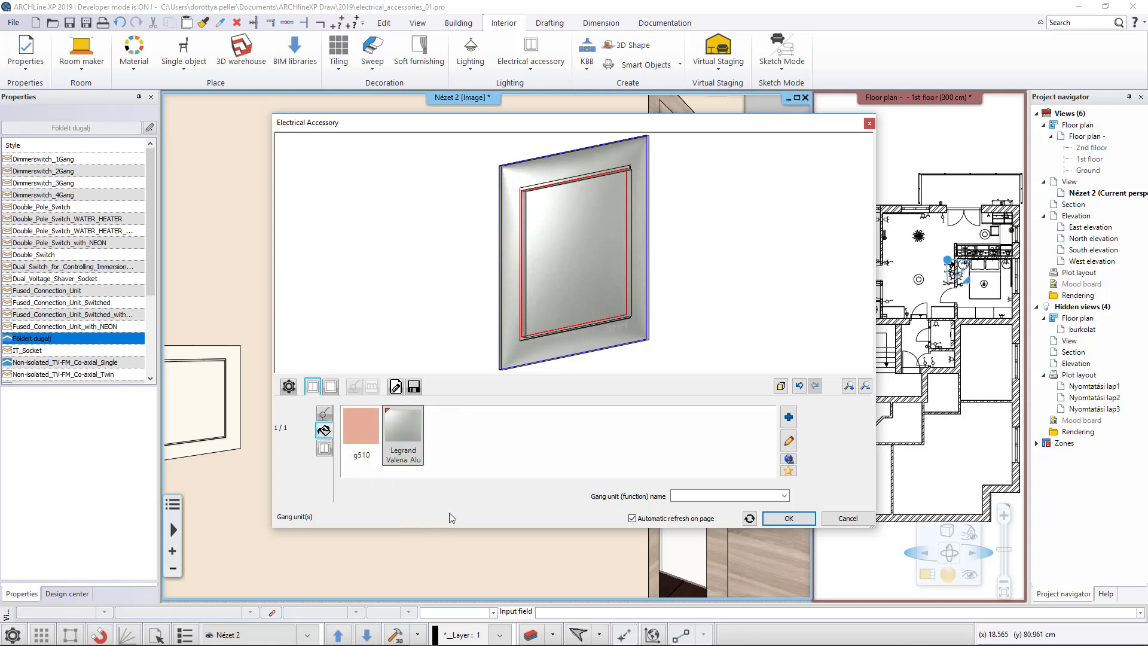
left_click(788, 417)
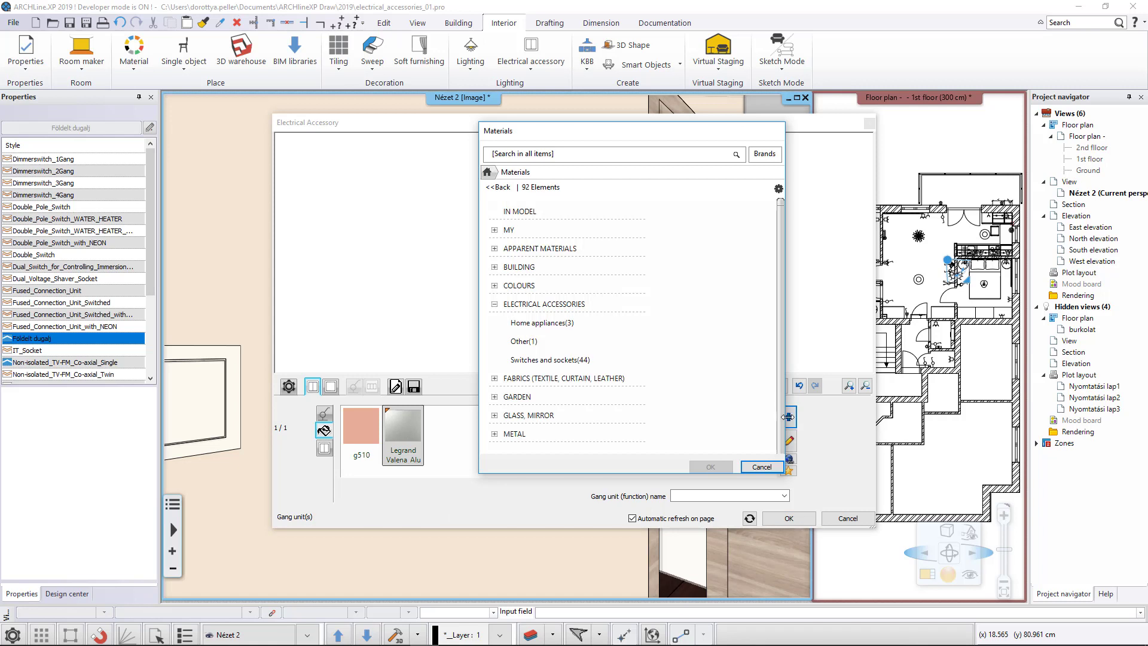
left_click(534, 157)
type("silver")
key("Return")
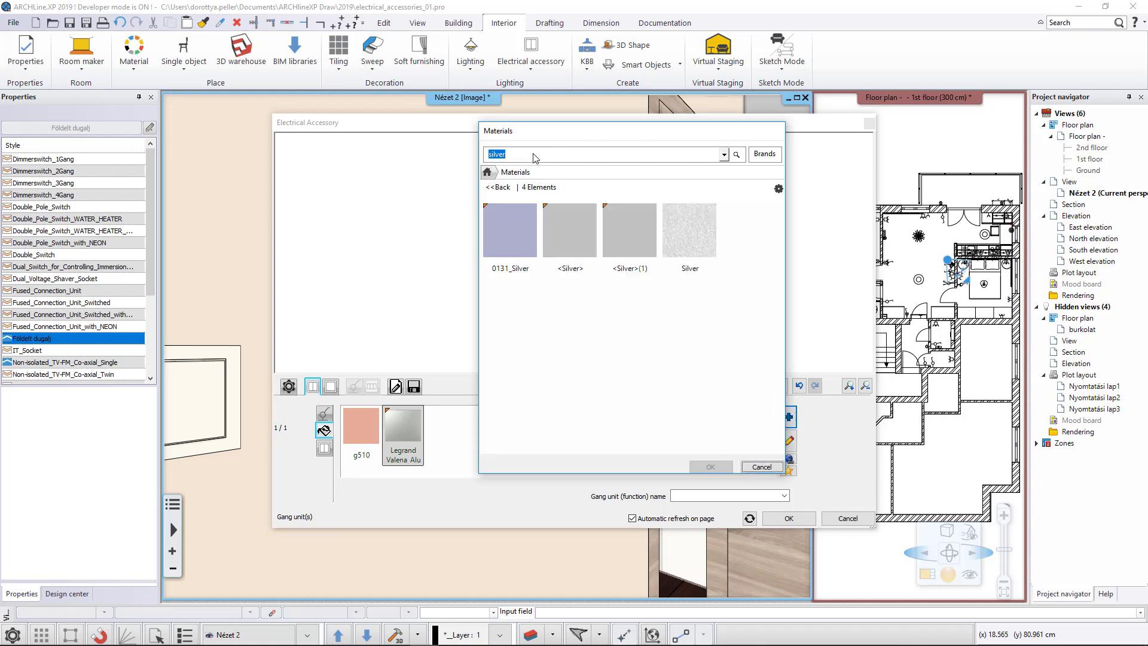
left_click(570, 237)
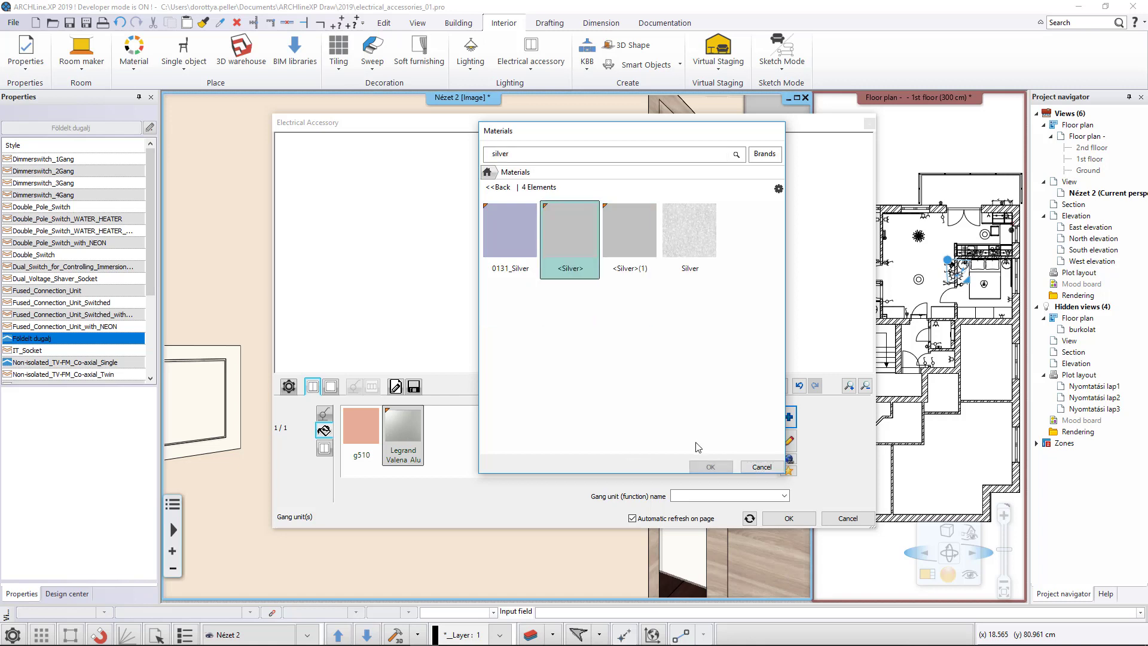
left_click(712, 467)
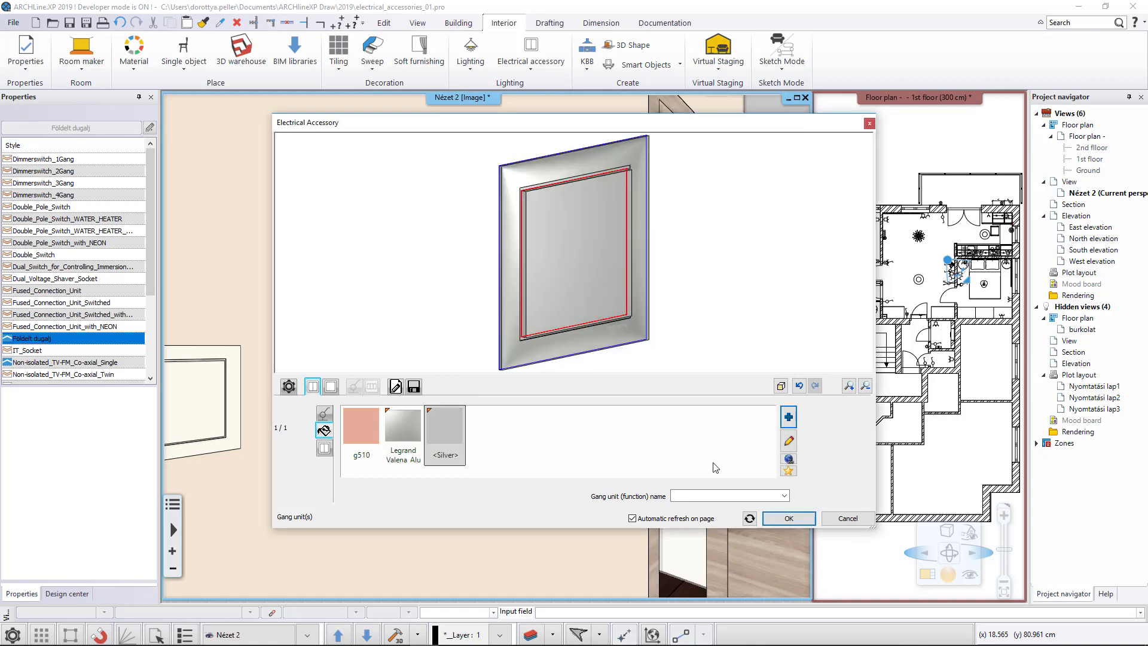
left_click(324, 452)
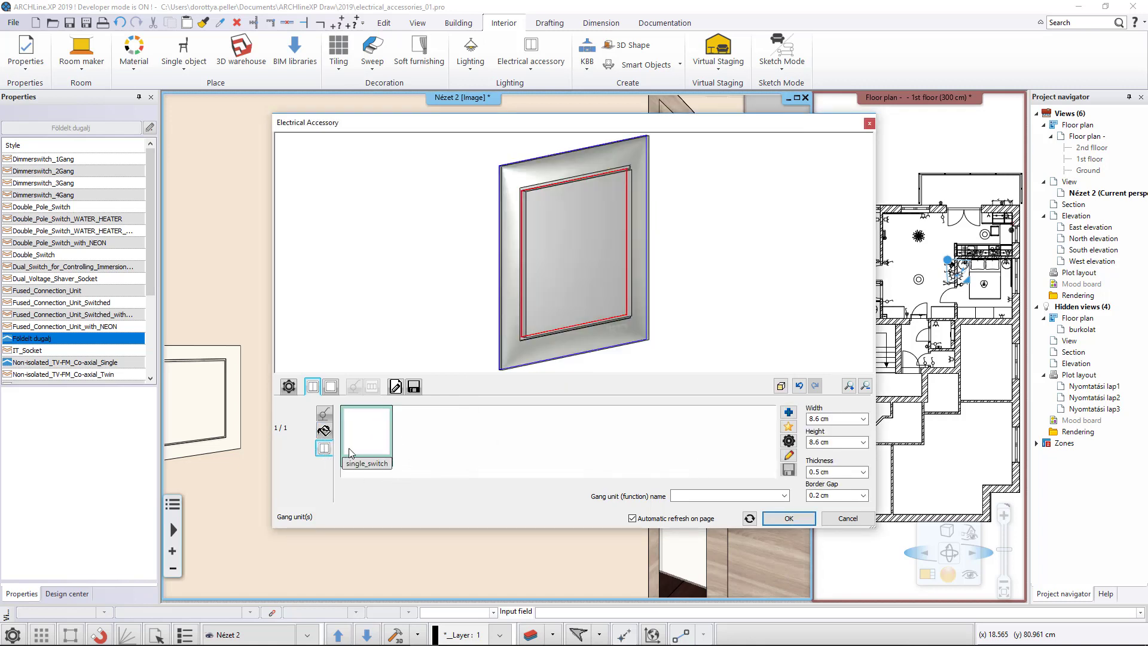
- Create a new material for the plate and set its colour to RAL 6019 Pastel green
left_click(331, 386)
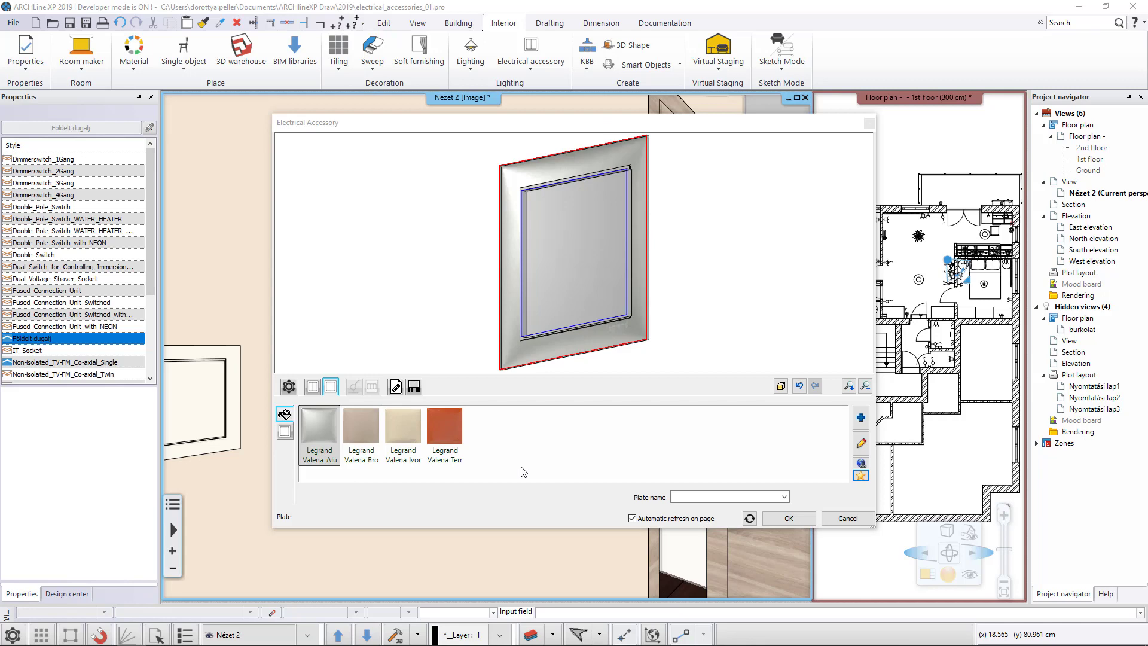
left_click(861, 476)
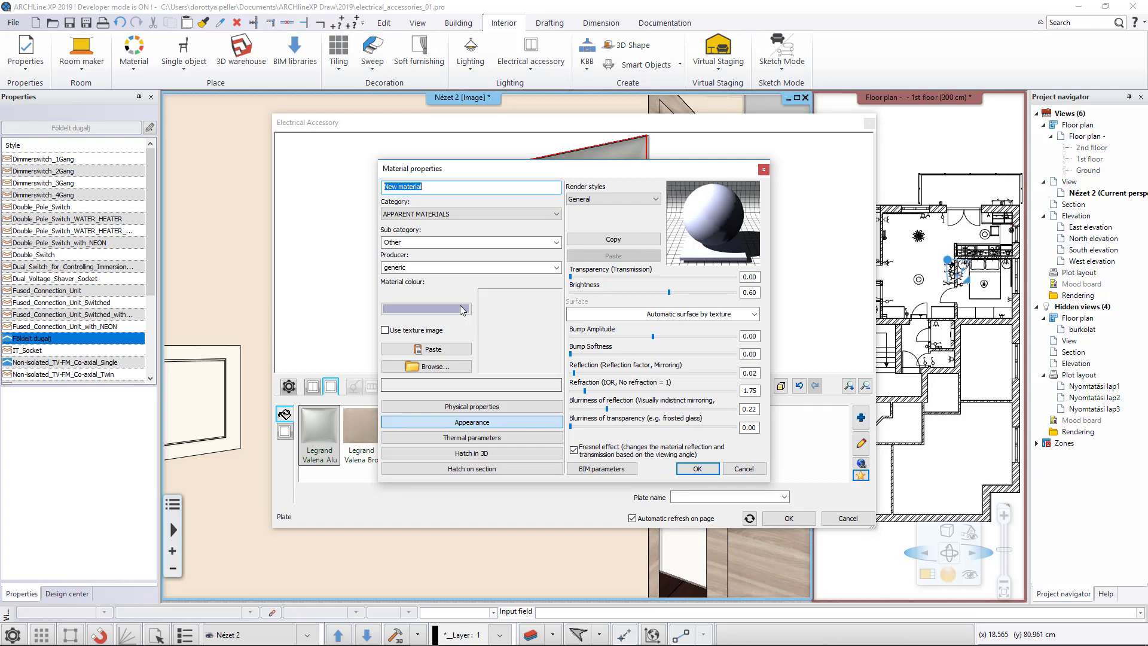
left_click(462, 310)
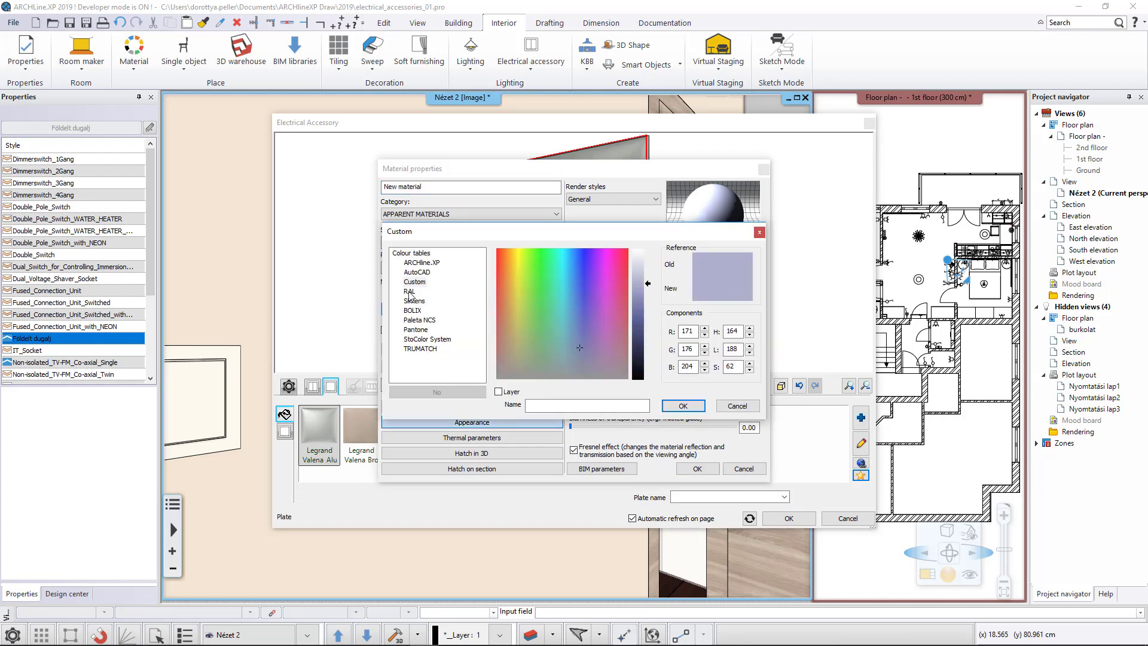
left_click(410, 291)
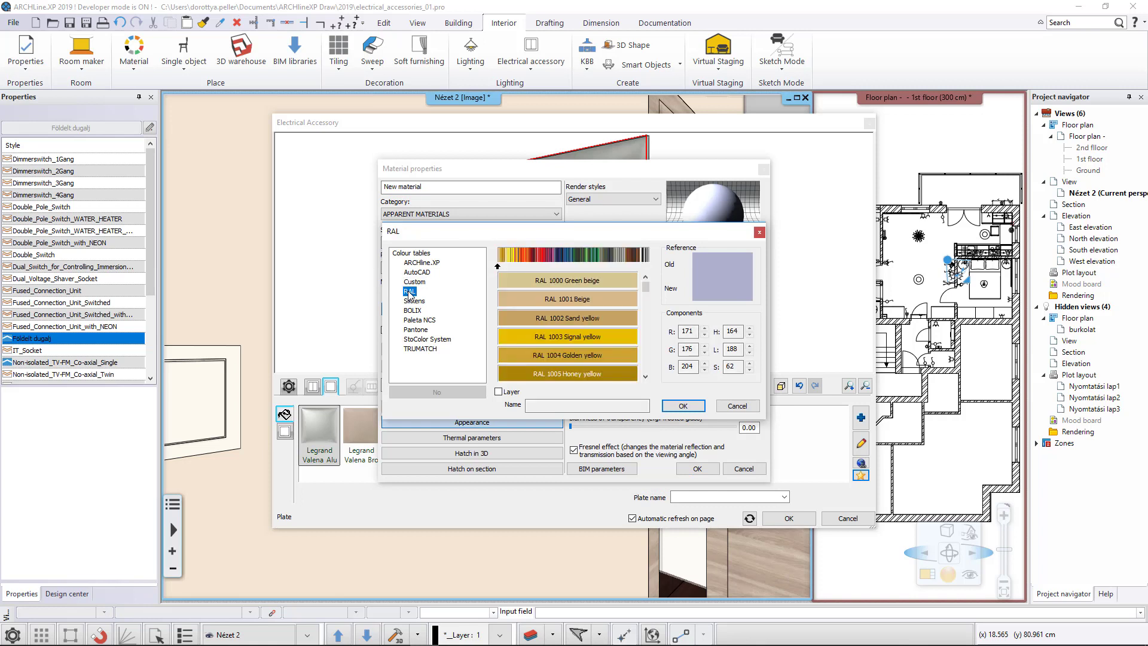
left_click(584, 265)
left_click(645, 377)
left_click(646, 376)
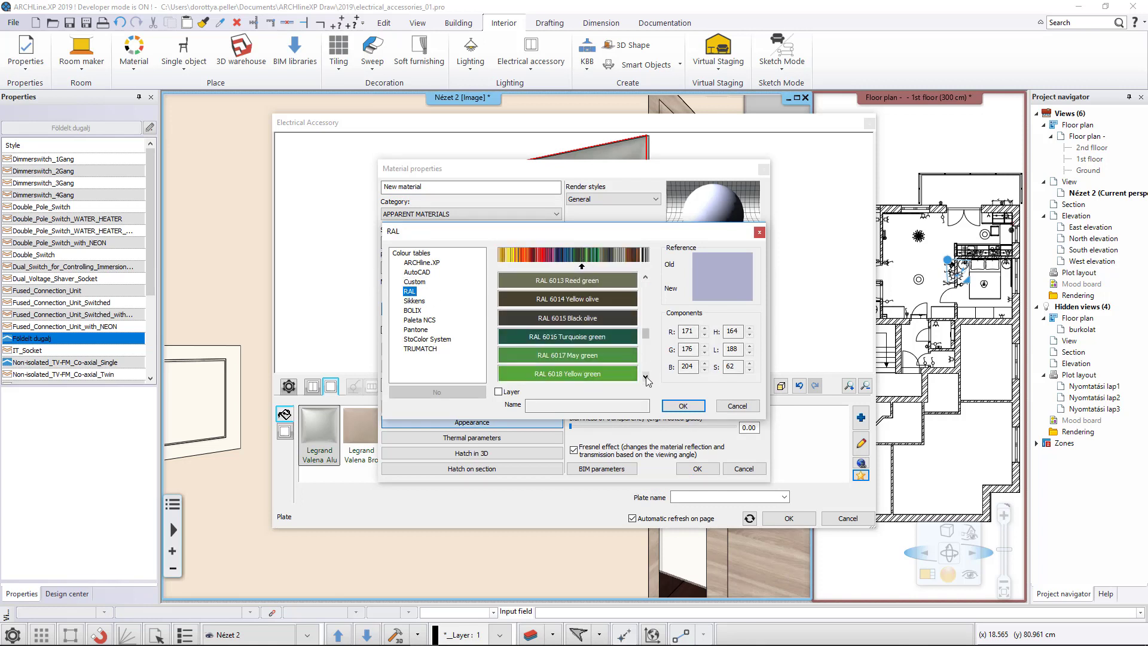
left_click(646, 377)
left_click(645, 377)
left_click(646, 378)
left_click(597, 337)
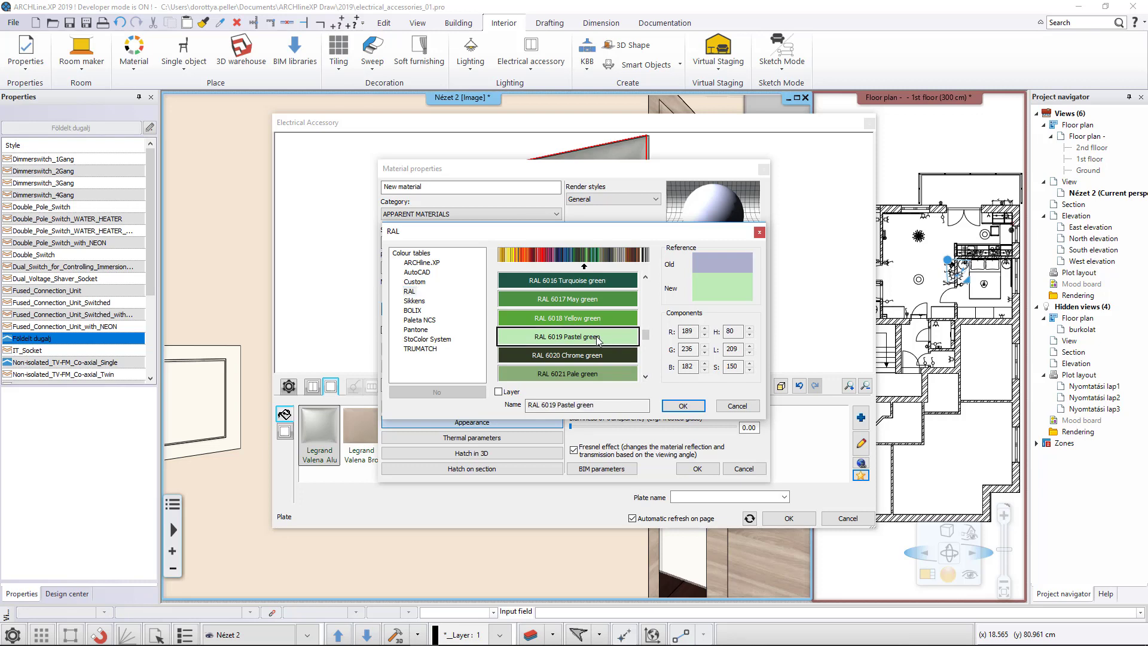
left_click(682, 406)
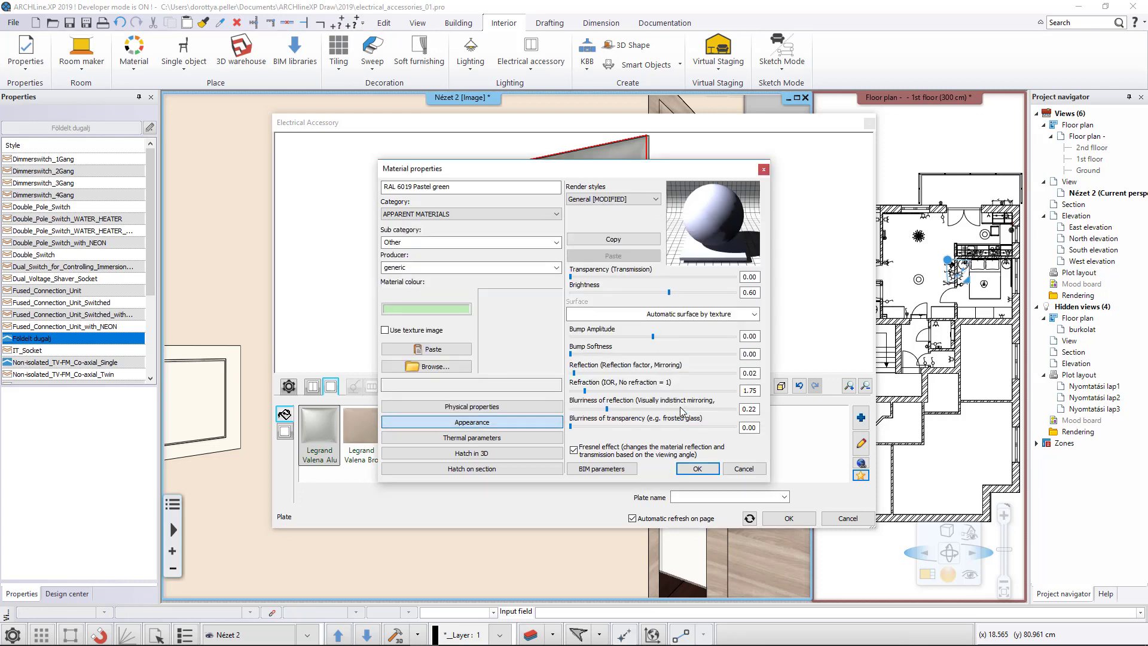
- Apply the Glass render style to the new material, with reflection 0.14 and transparency 0.13
left_click(621, 200)
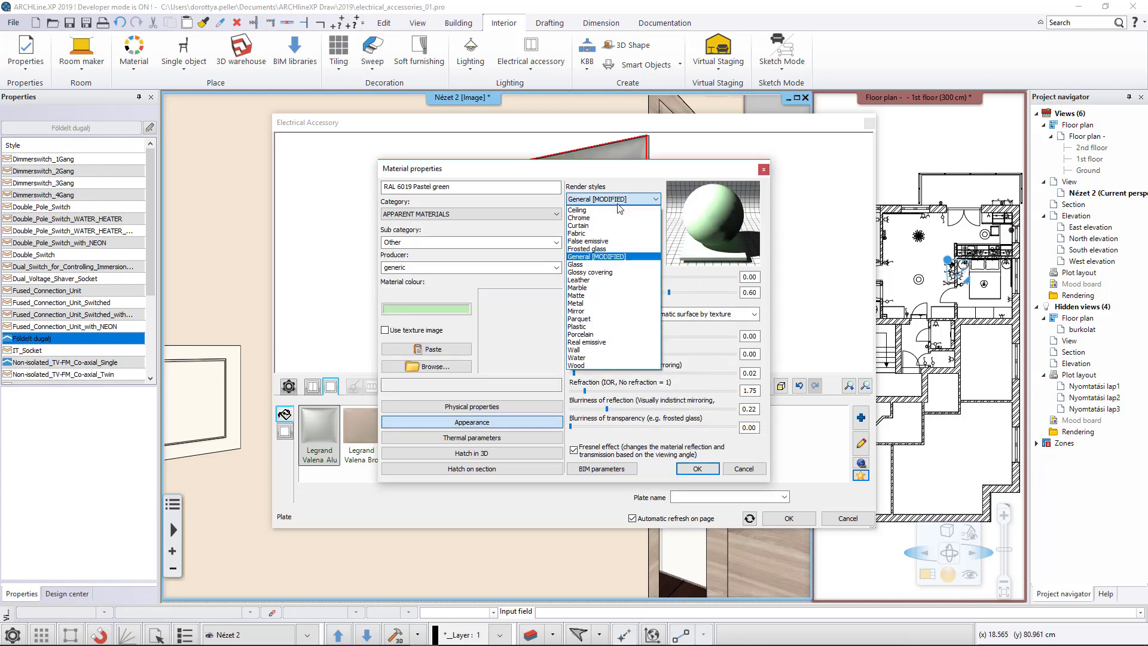
left_click(608, 265)
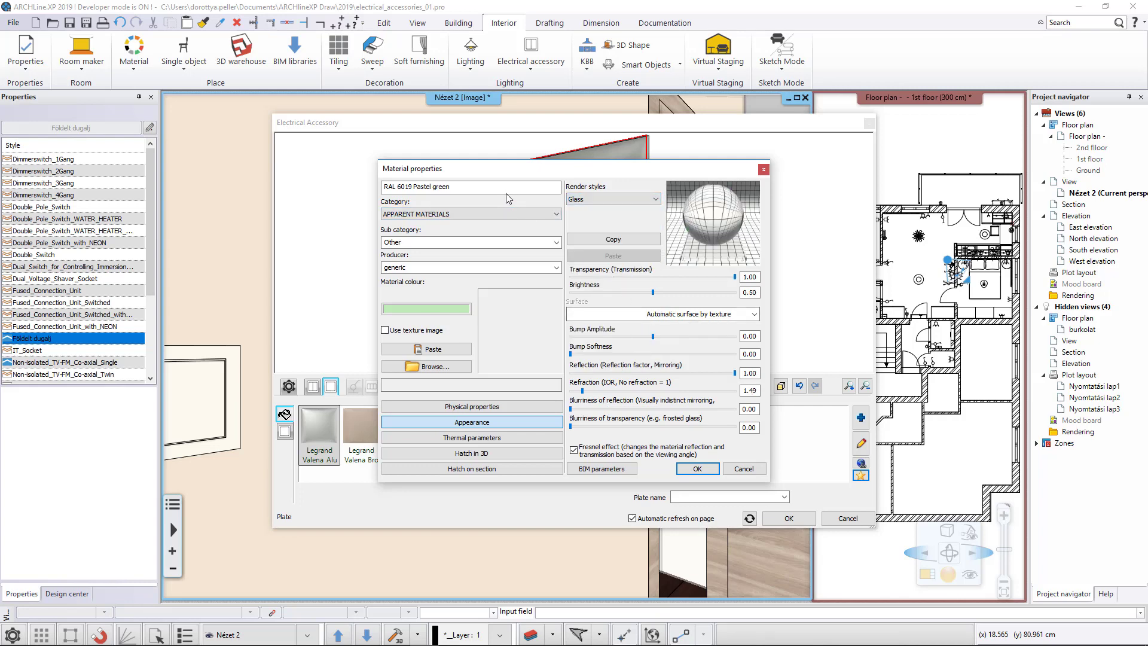
left_click_drag(735, 373, 594, 373)
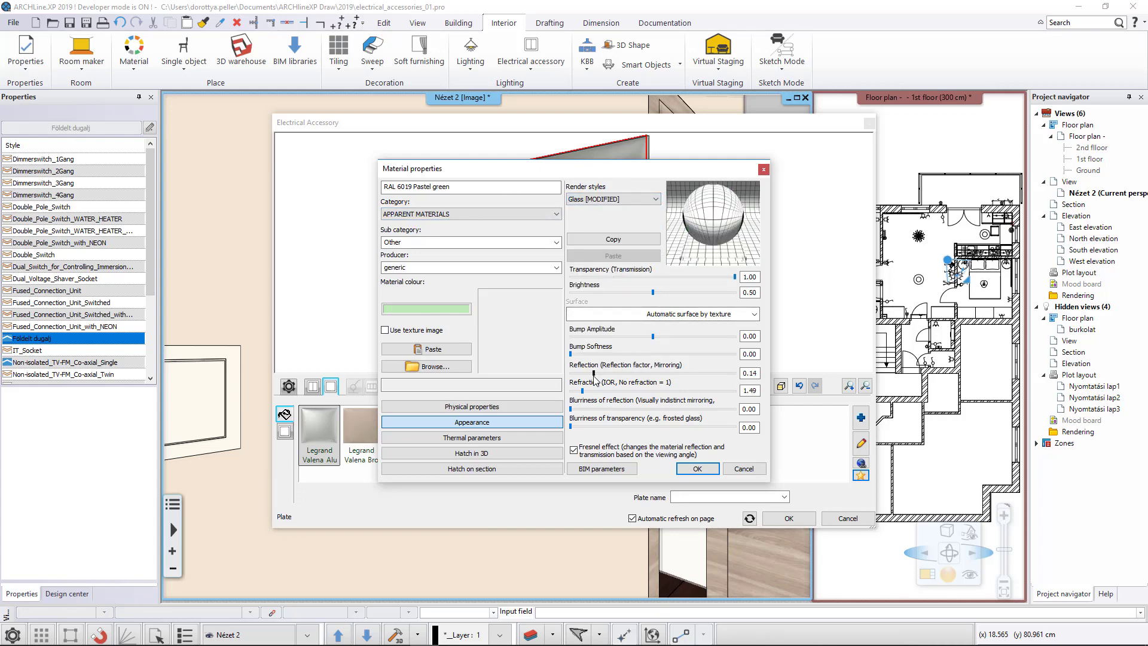
left_click_drag(735, 277, 592, 278)
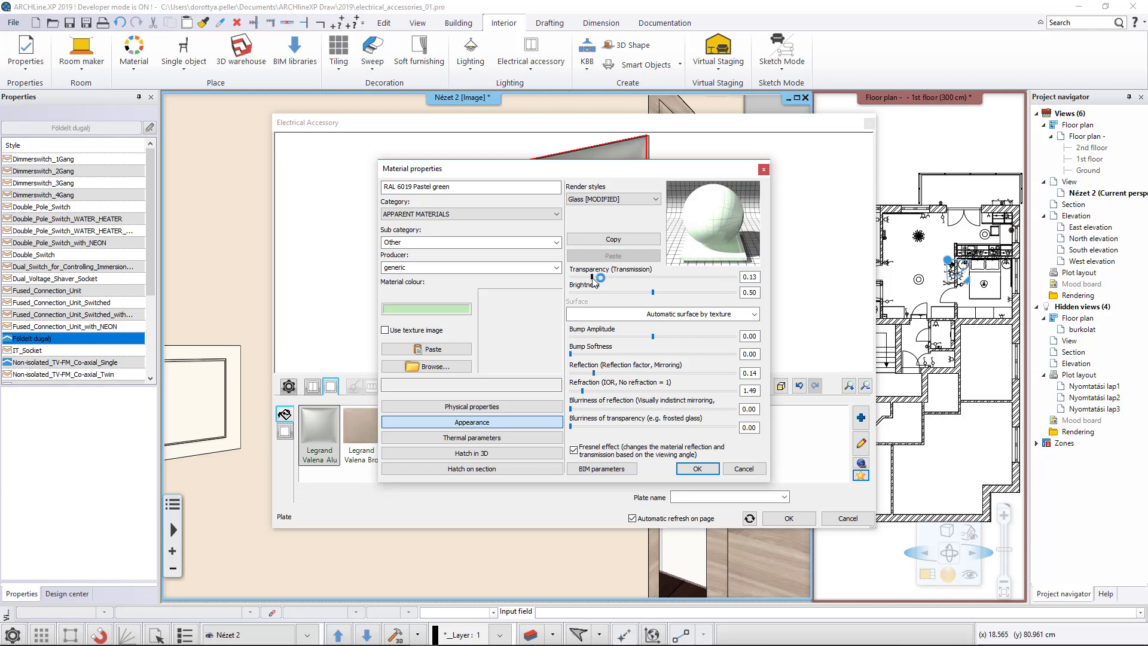
- File the pastel green material under the COLOURS category with sub category RAL and accept it for the plate
left_click(479, 215)
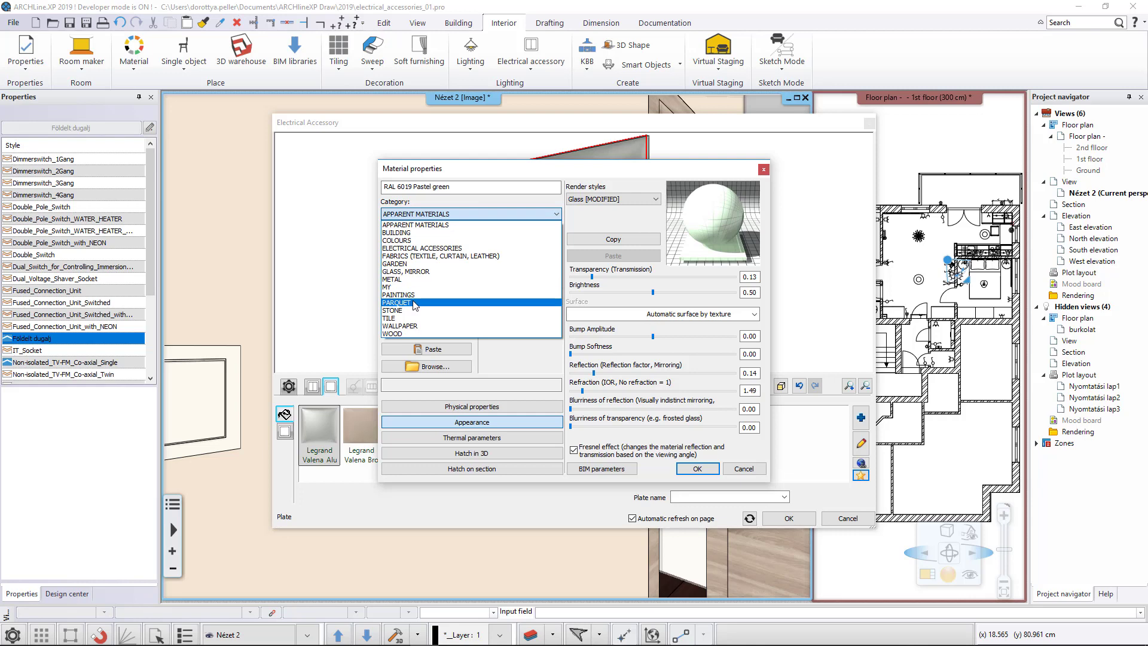
left_click(528, 246)
left_click(528, 246)
left_click(426, 279)
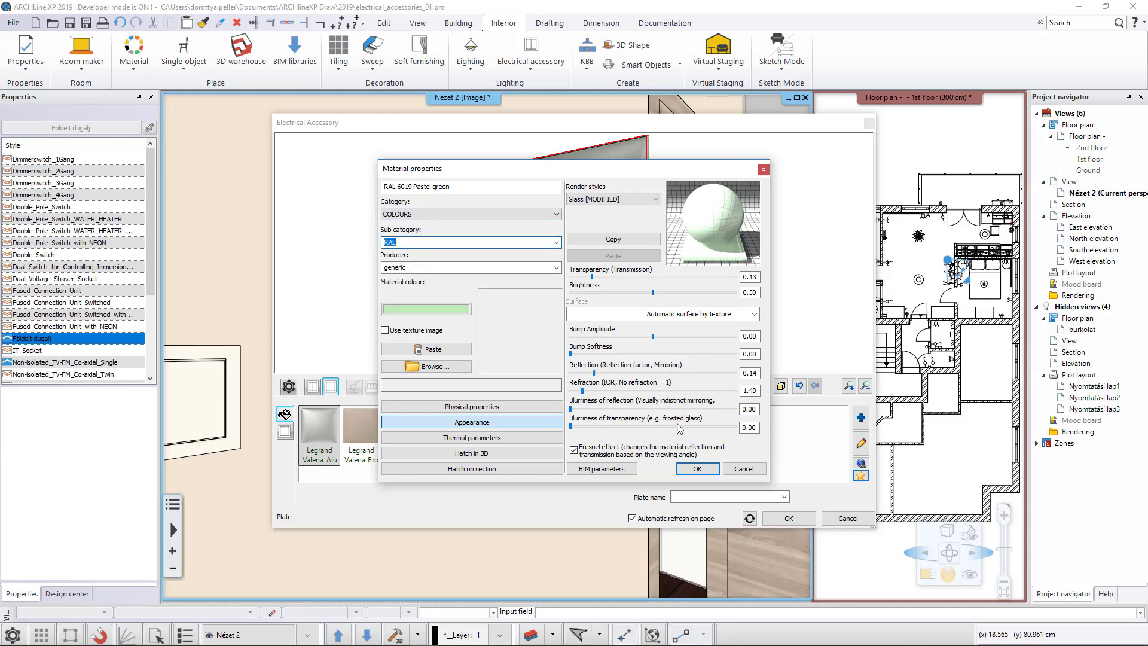
left_click(696, 469)
- Check the switch's general settings and save it to the library as "Schneider Emerald green 02" under Plate switches
left_click(395, 386)
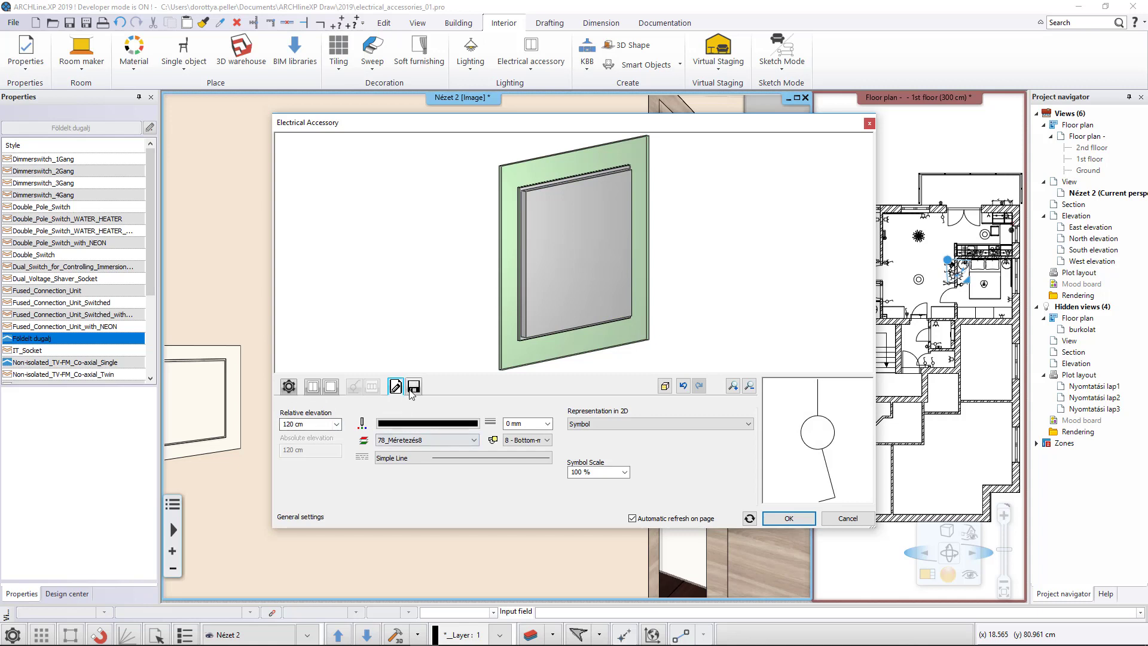
left_click(413, 386)
left_click(832, 441)
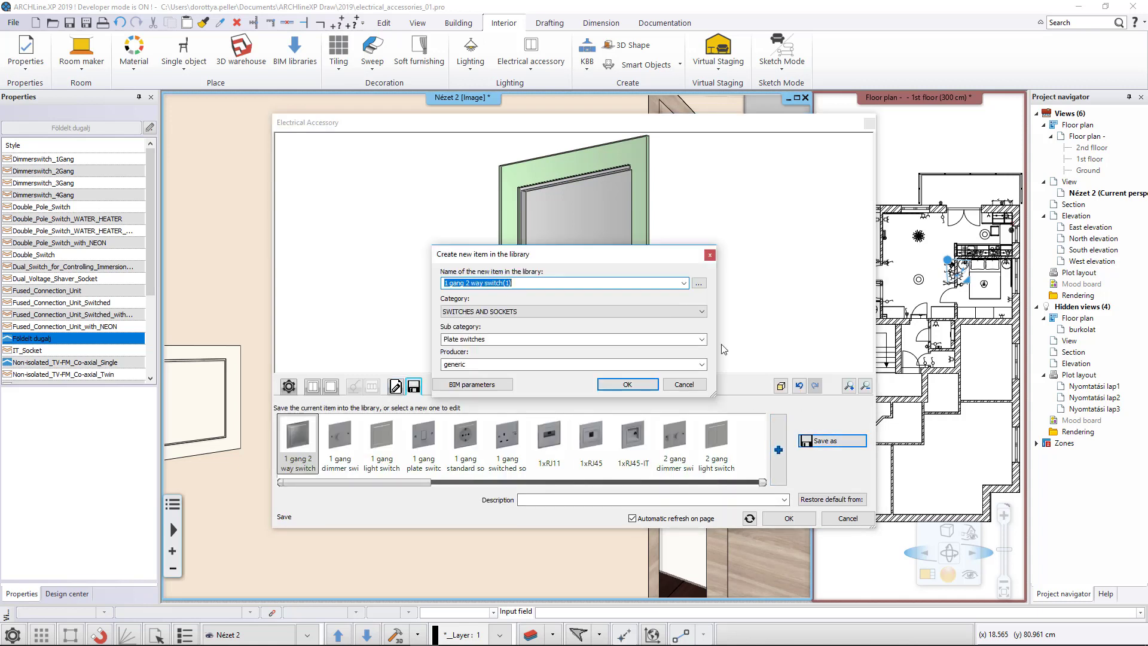
type("Schneider E")
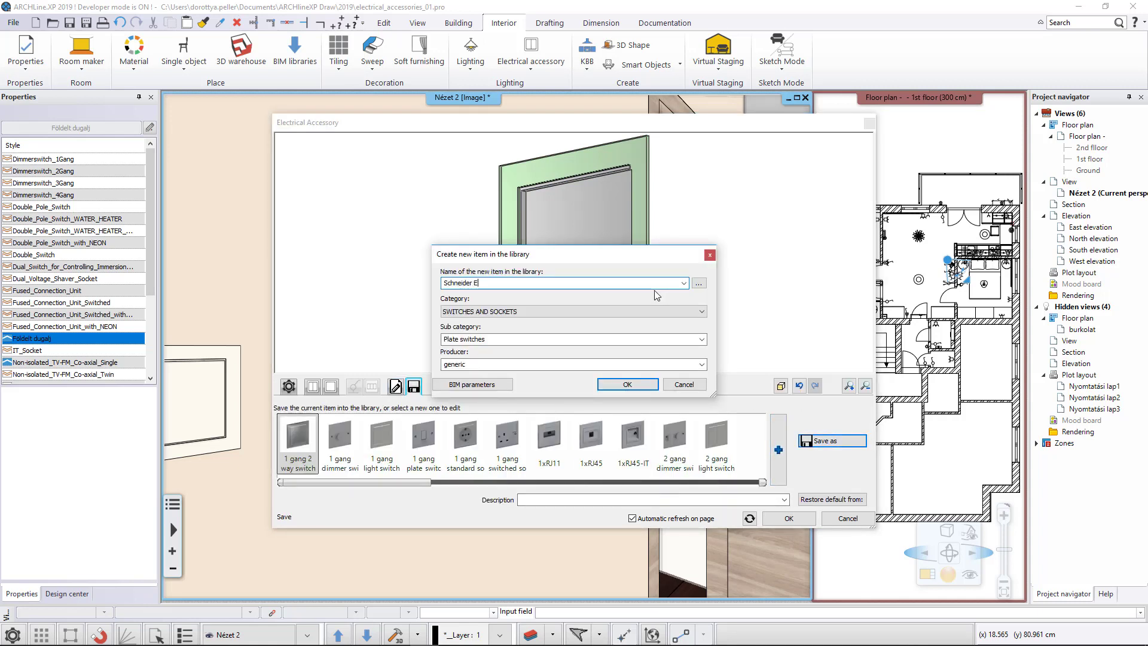
type("merald green 02")
left_click(604, 384)
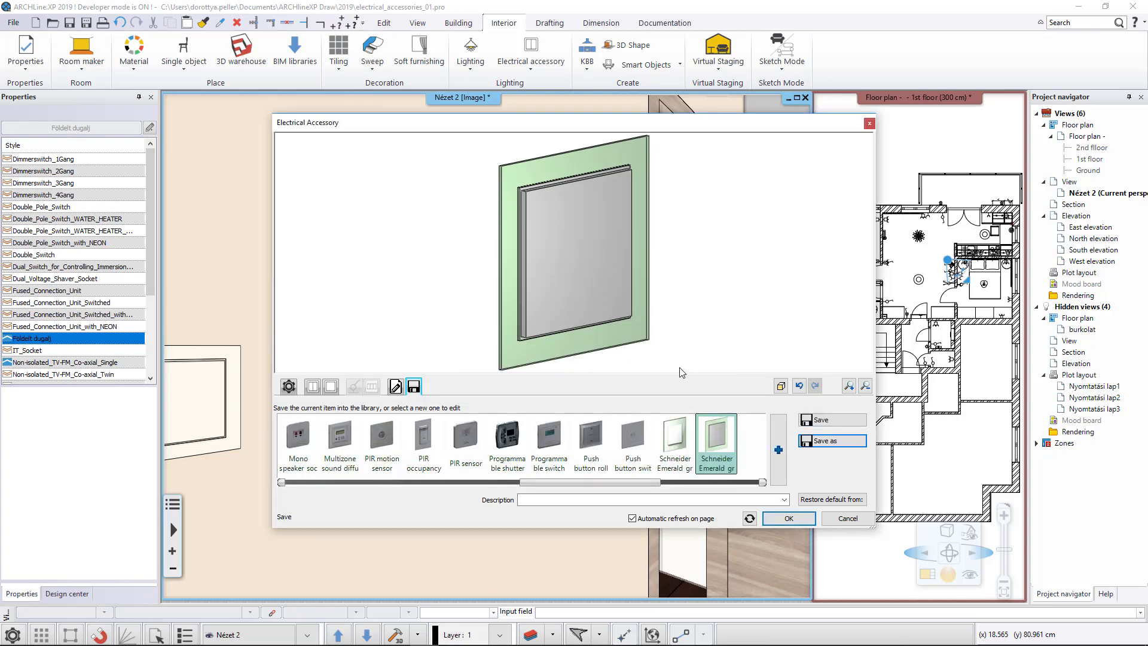
- Place the pastel green switch on the beige wall, between the green glass switch and the small accessory beside the door
left_click(789, 518)
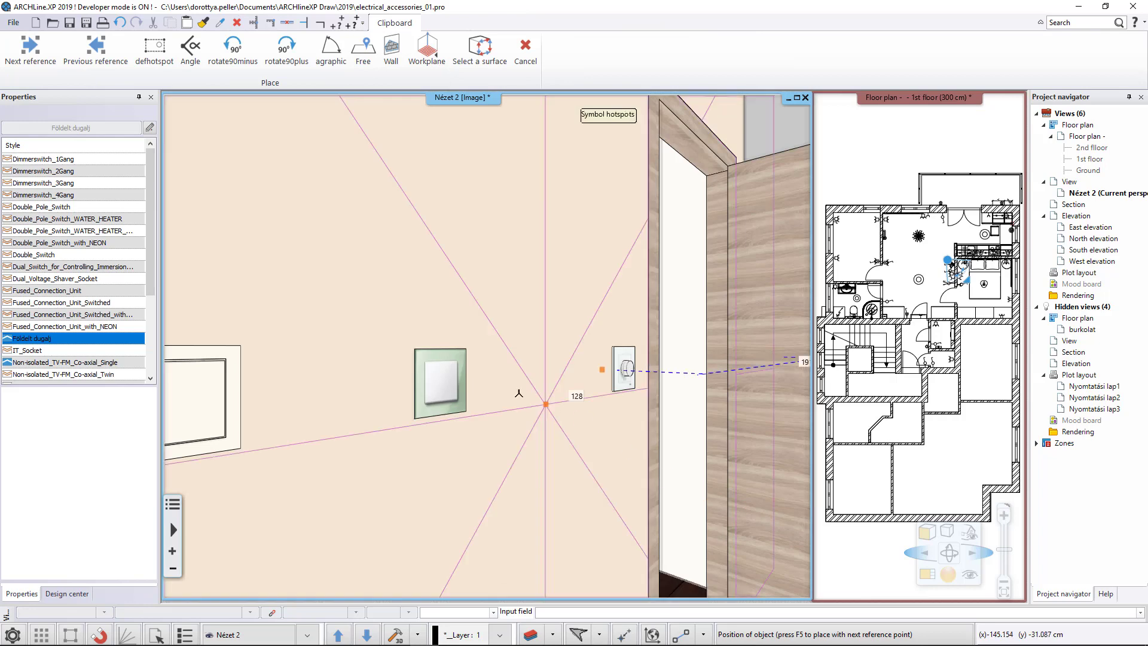
left_click(508, 393)
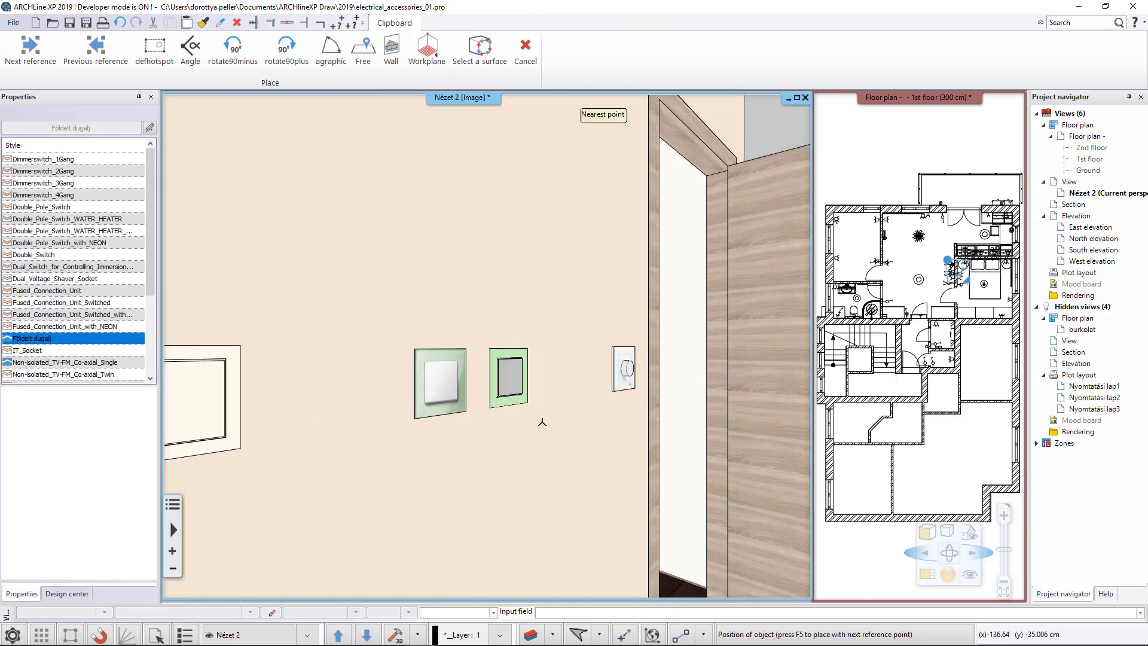
key("Escape")
- Start another customized accessory as a 1-gang plate and gang unit mounting, with the 101 single pole switch function
left_click(532, 52)
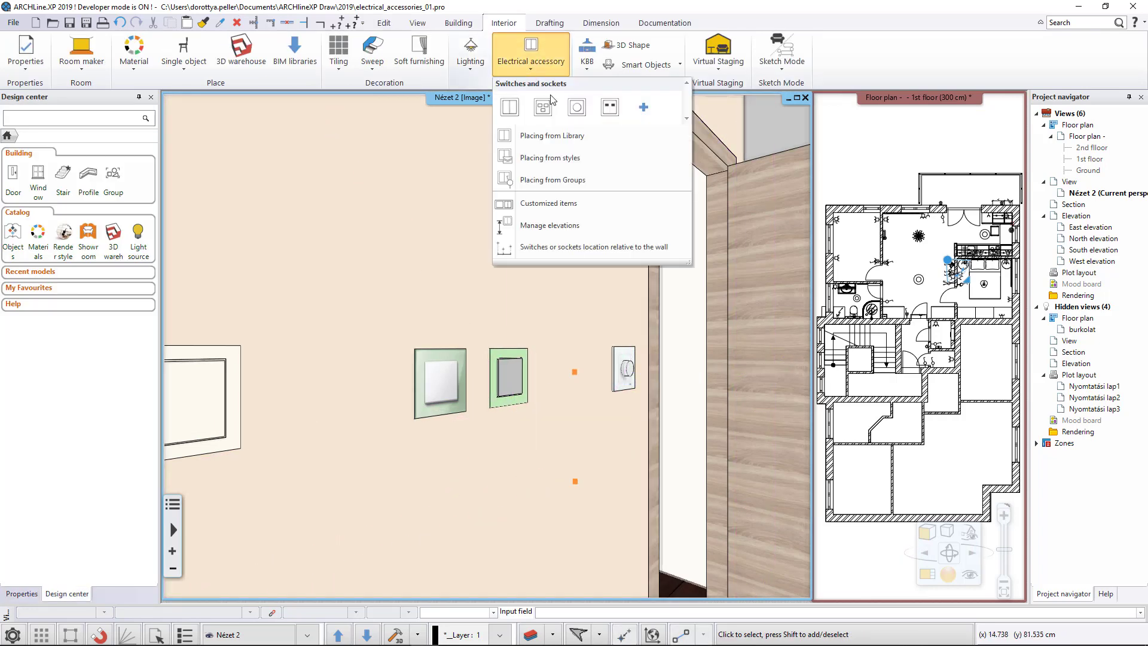
left_click(606, 204)
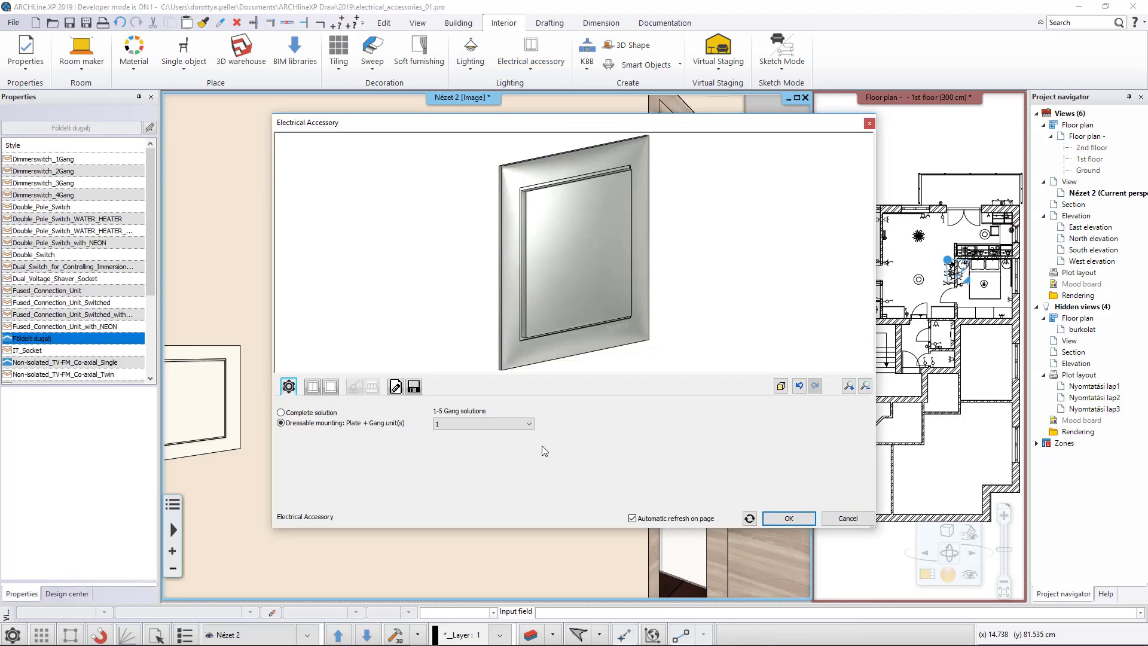
left_click(313, 388)
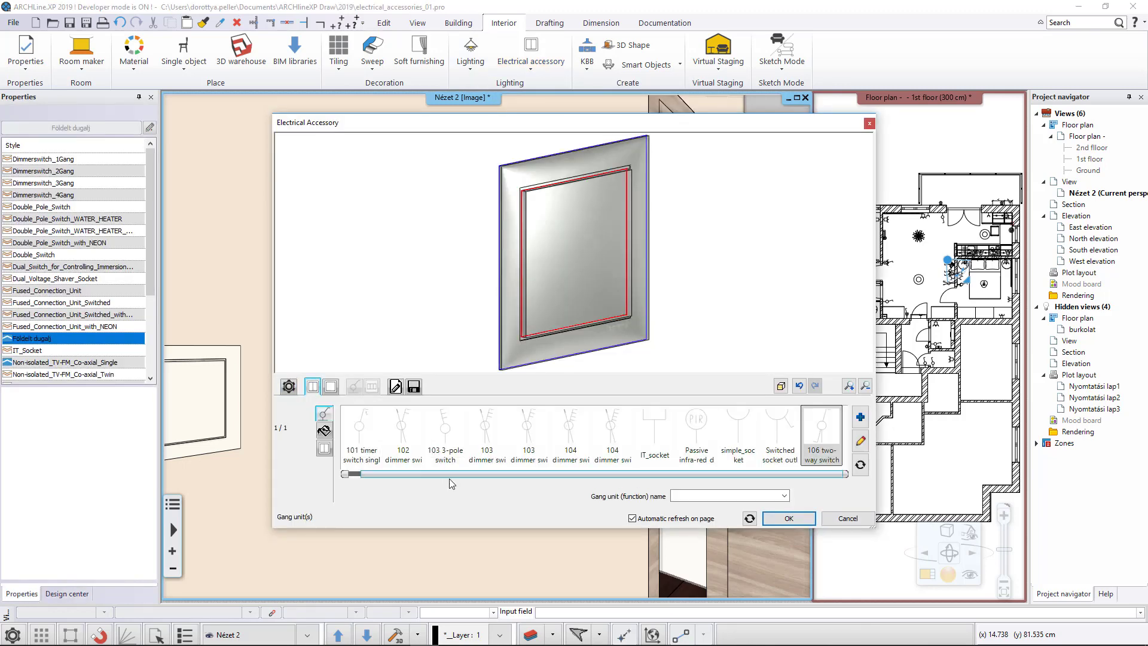
left_click_drag(448, 476, 390, 469)
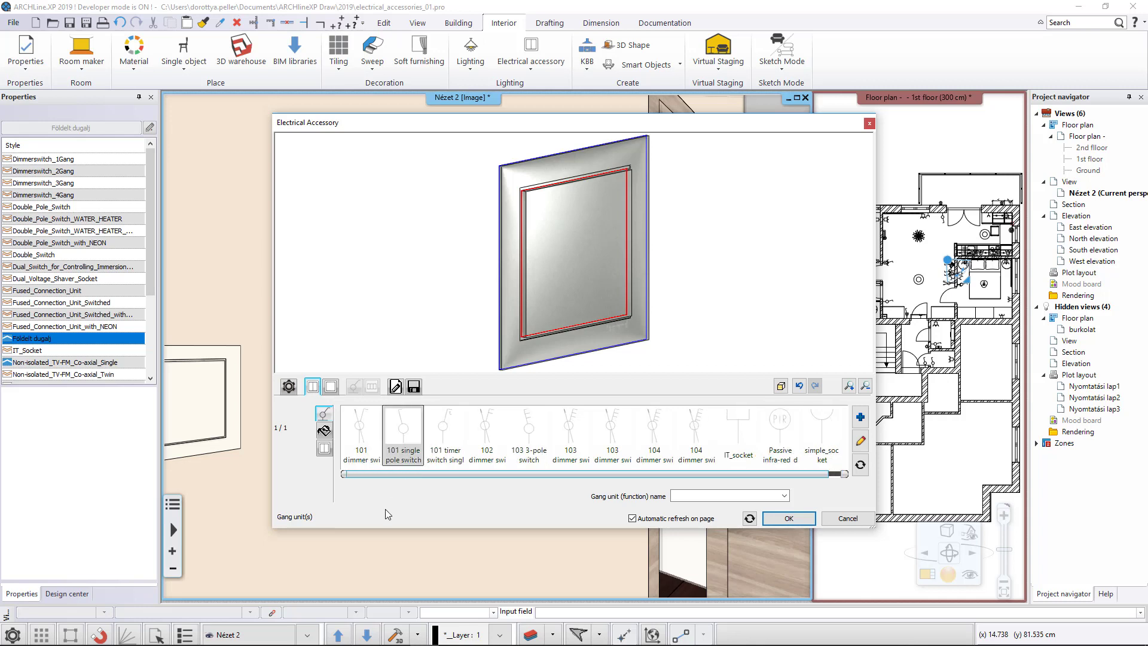
- Apply the <Silver> material to the new accessory's gang unit and check its shape settings
left_click(324, 430)
left_click(358, 427)
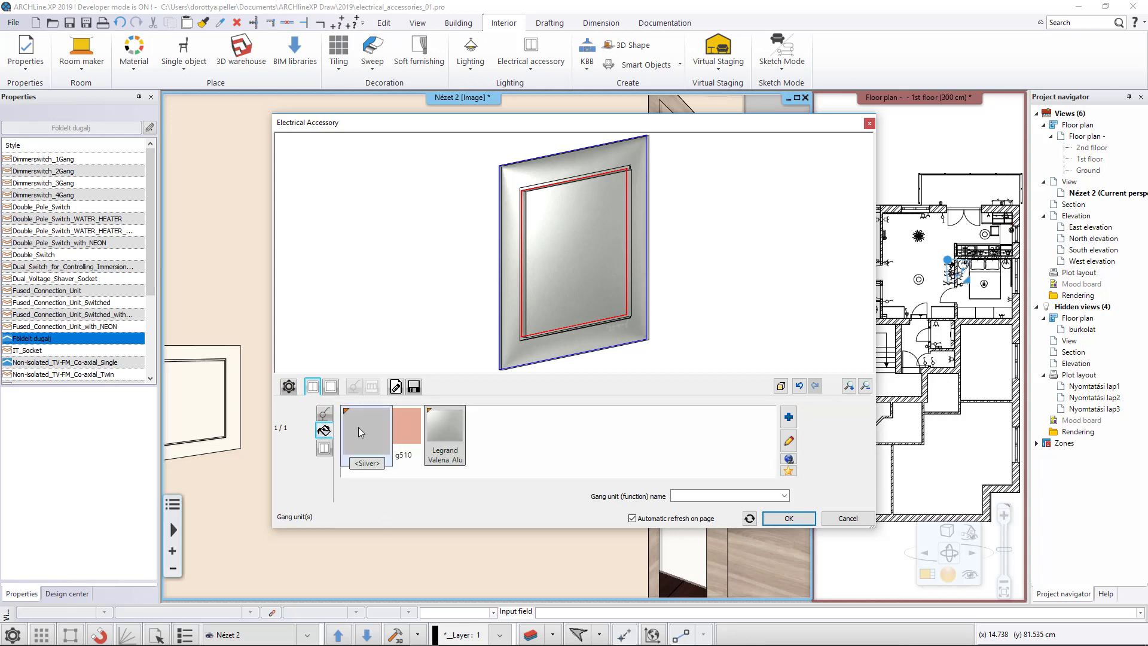
left_click(324, 448)
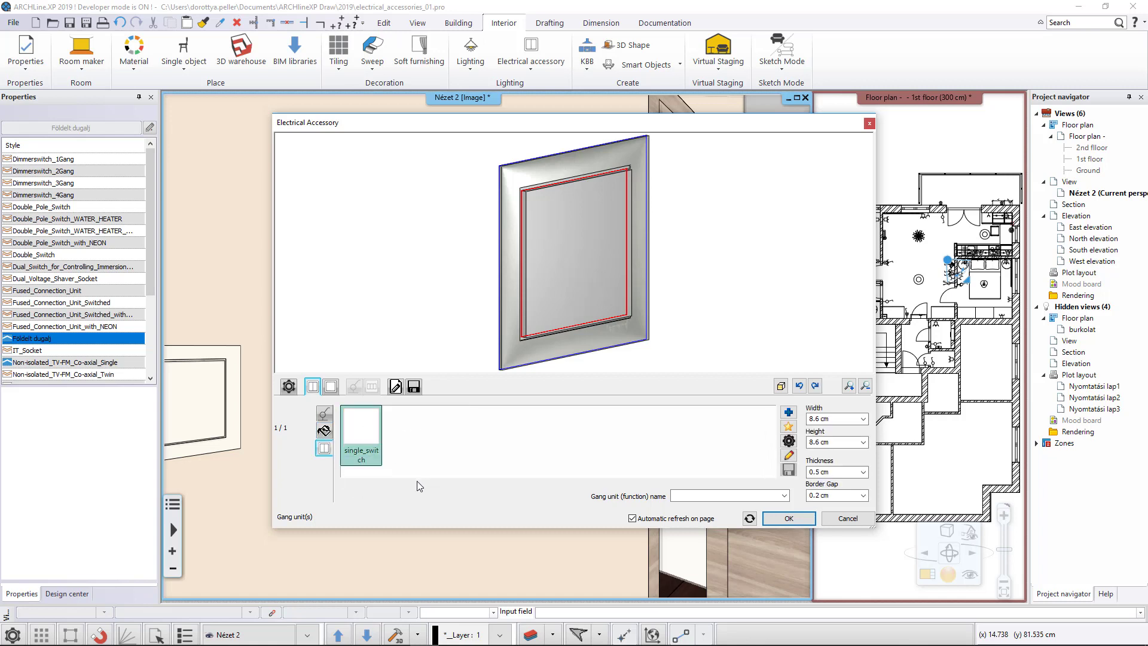
- Add the m-elegance material from Electrical Accessories, Other, and apply it to the plate
left_click(330, 386)
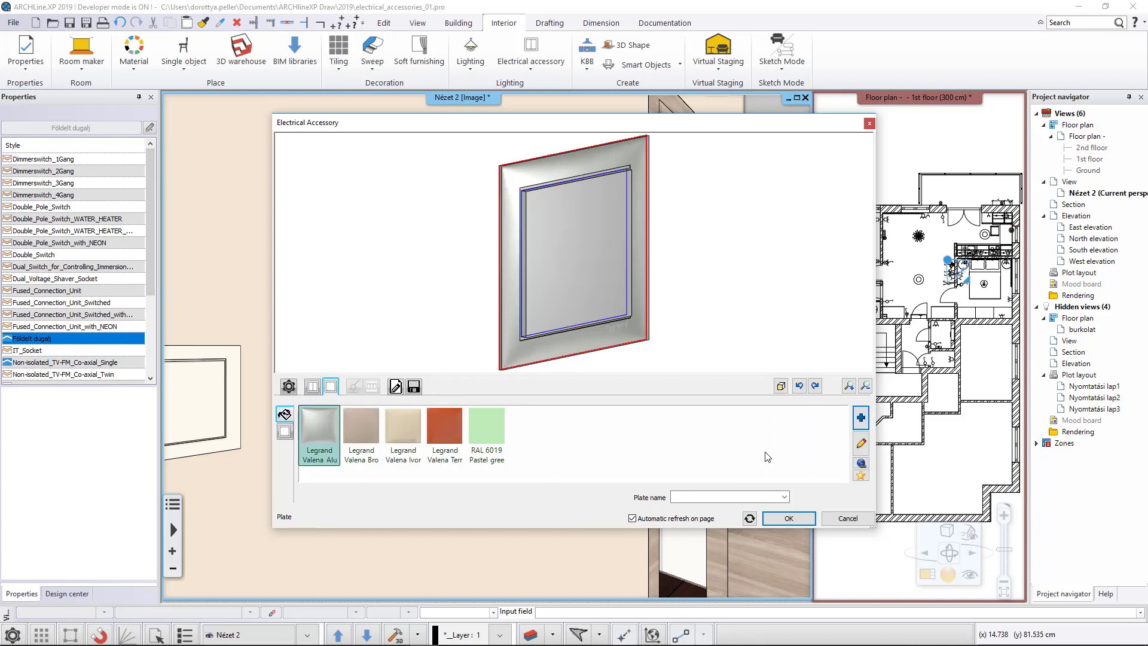
left_click(861, 418)
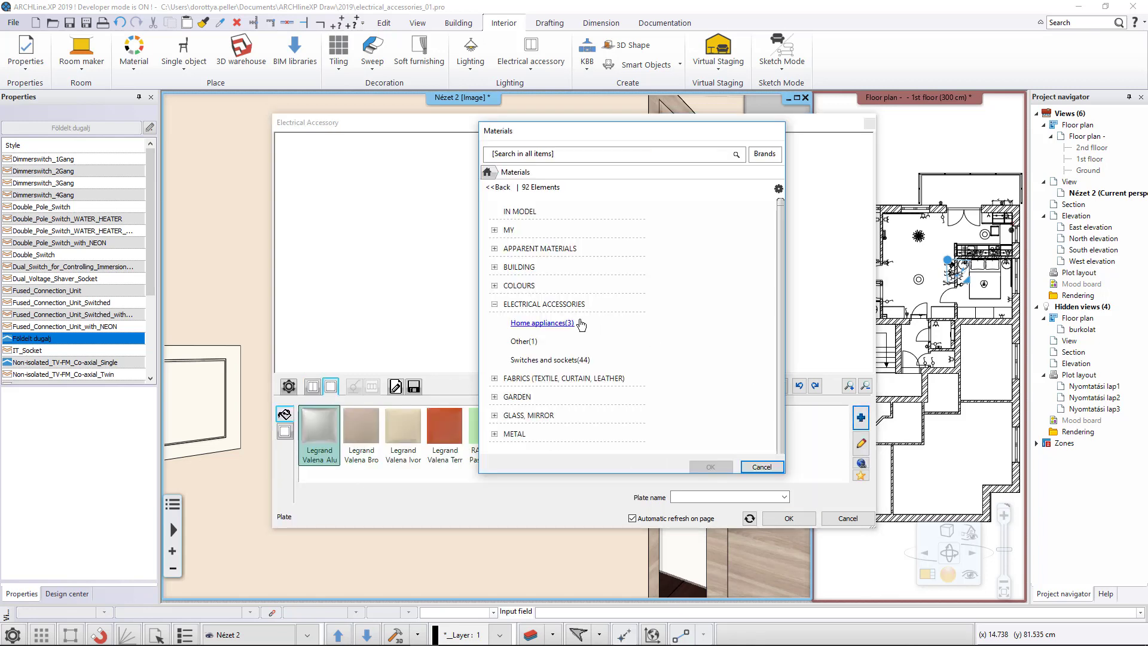
left_click(530, 342)
left_click(510, 236)
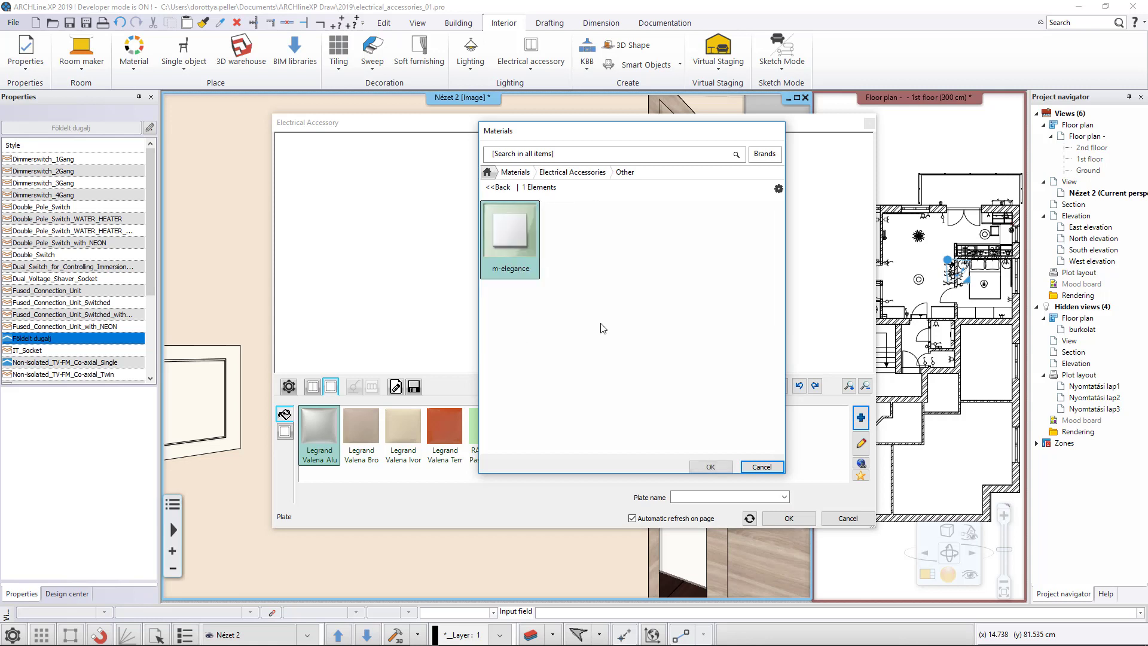
left_click(709, 467)
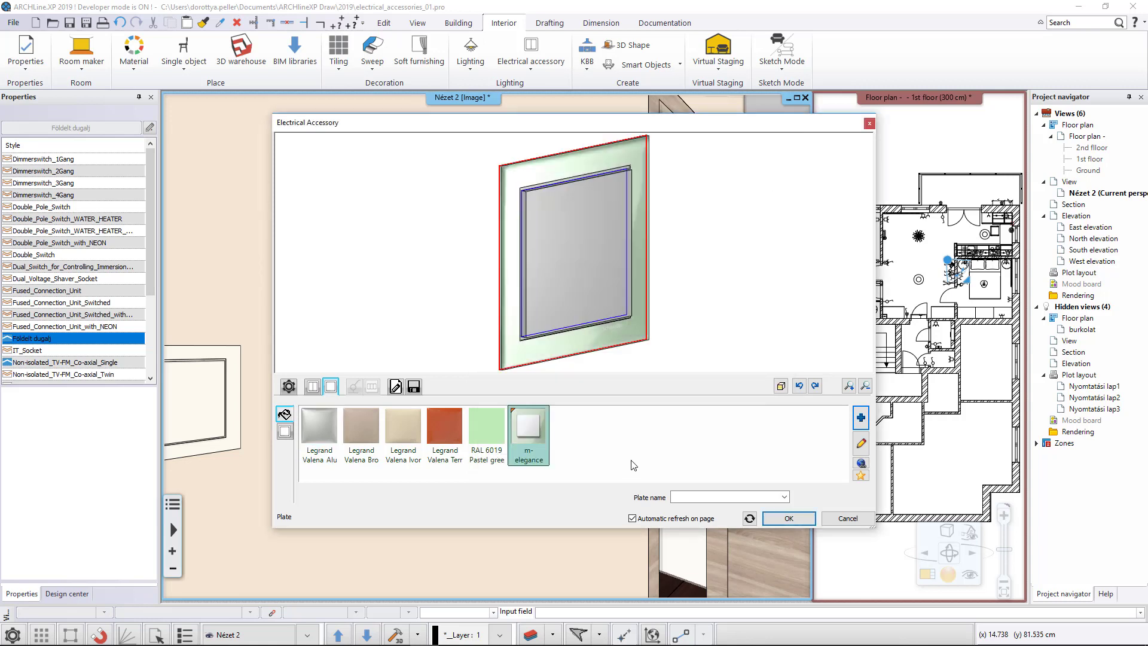
- Set the simple_frame plate's width and height to 11 cm each
left_click(288, 434)
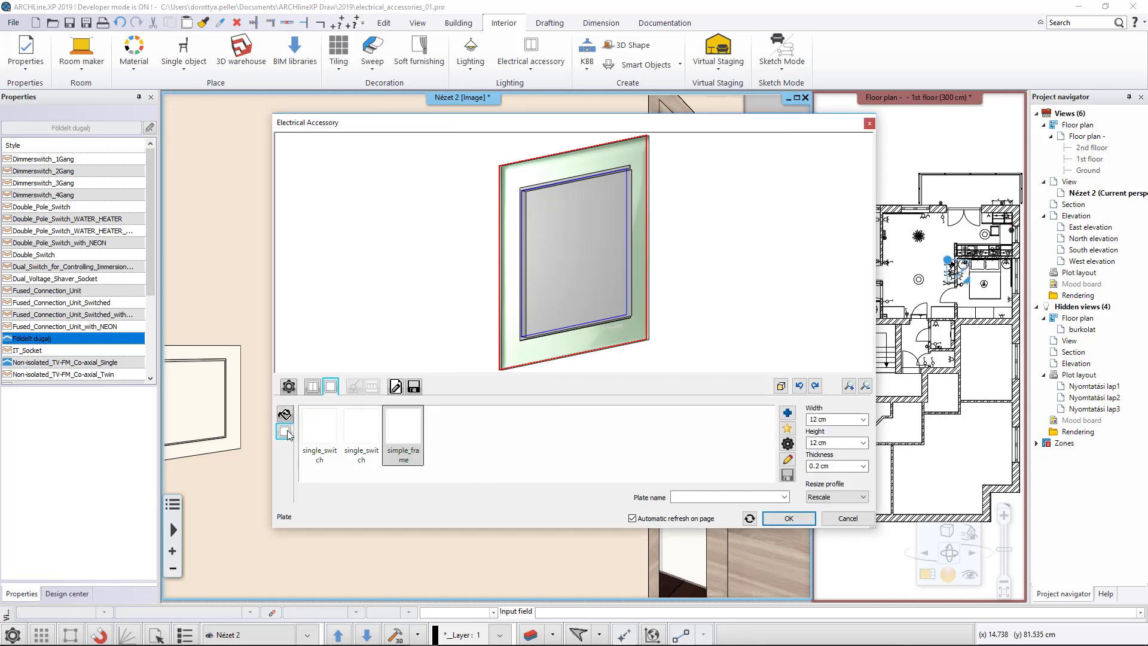
left_click(825, 420)
type("11")
left_click(831, 442)
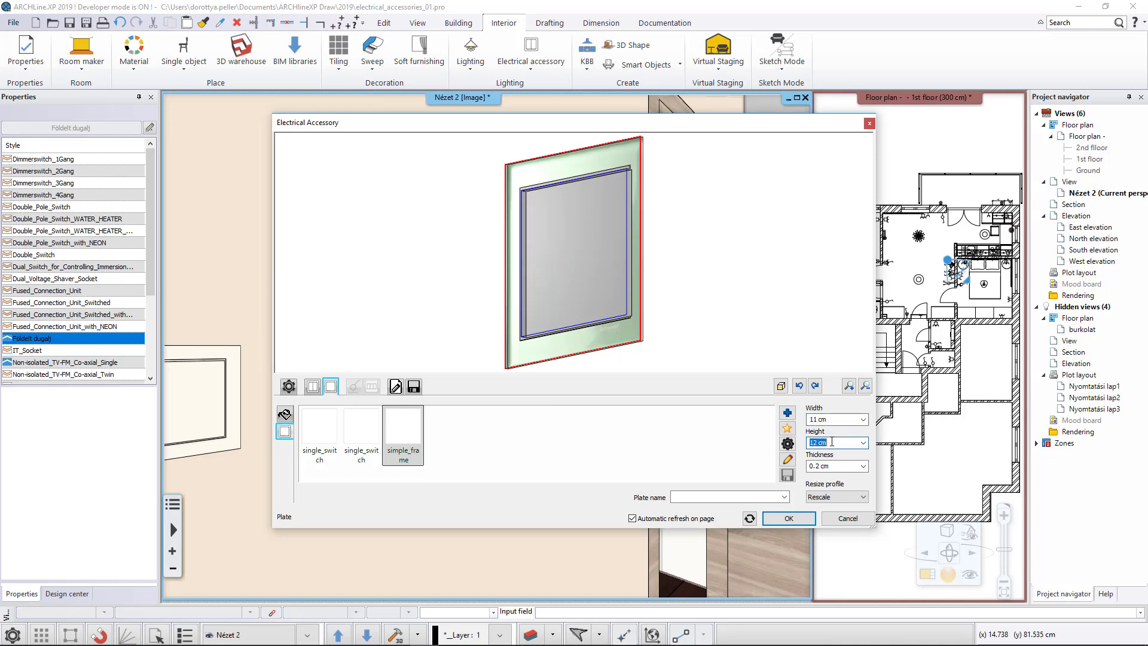
type("11")
left_click(831, 420)
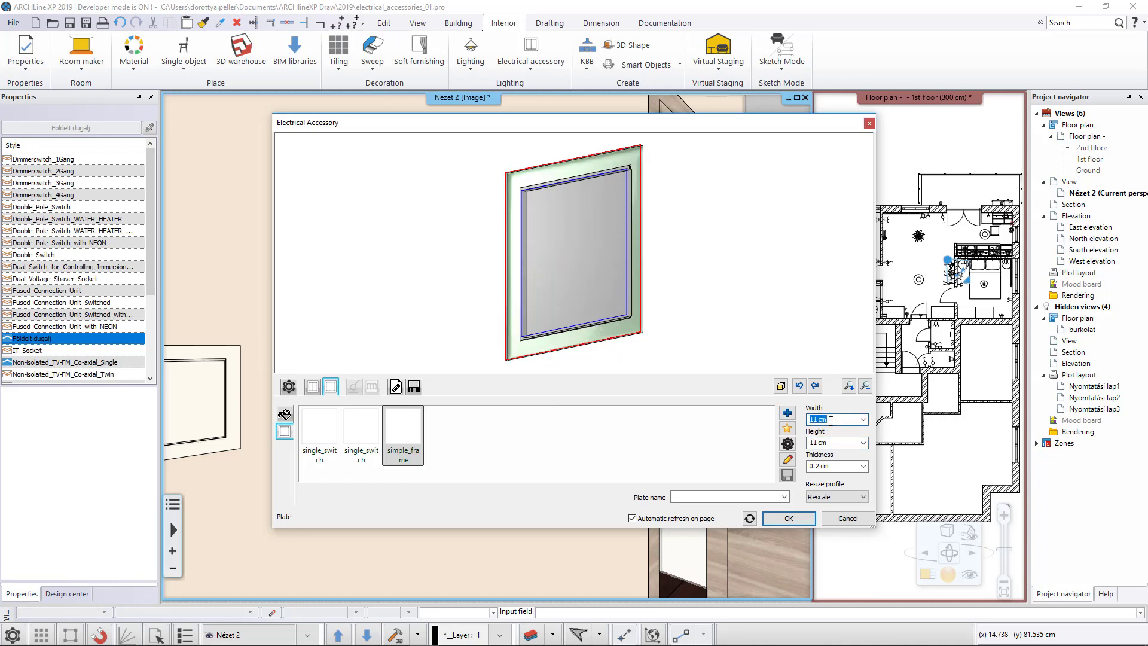
- Set the width and height of the single_switch gang unit to 7 cm each
left_click(311, 388)
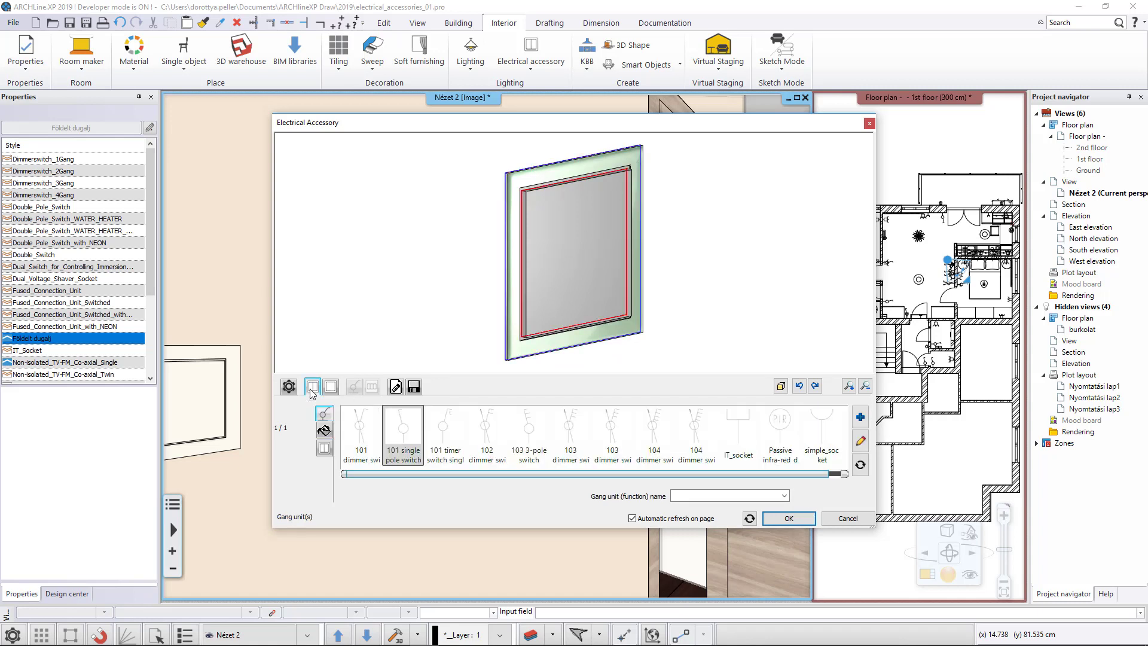
left_click(326, 450)
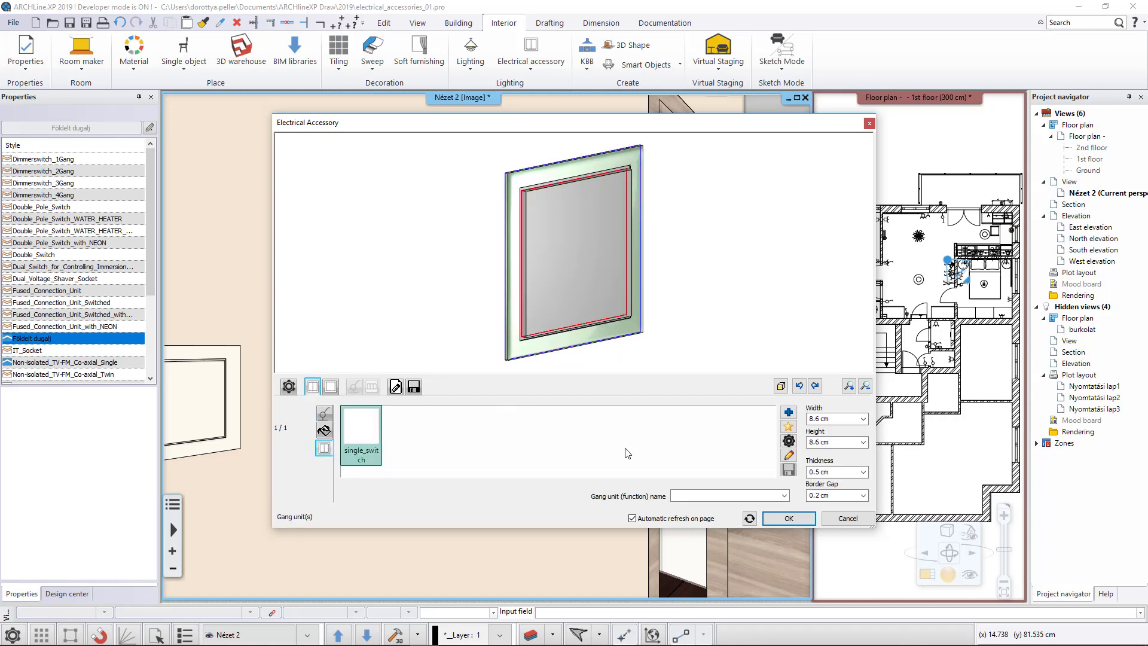
left_click(819, 419)
type("7")
key("Tab")
type("7")
left_click(832, 418)
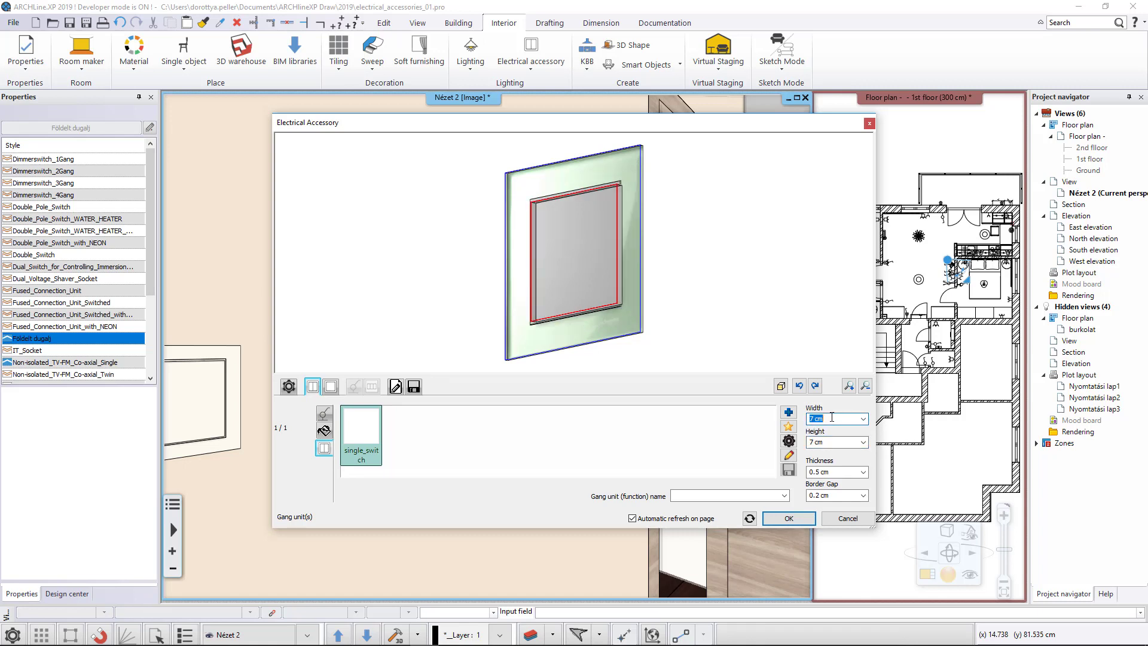
- Save the customized switch to the library as Schneider Emerald gree 03 under SWITCHES AND SOCKETS, Plate switches
left_click(395, 386)
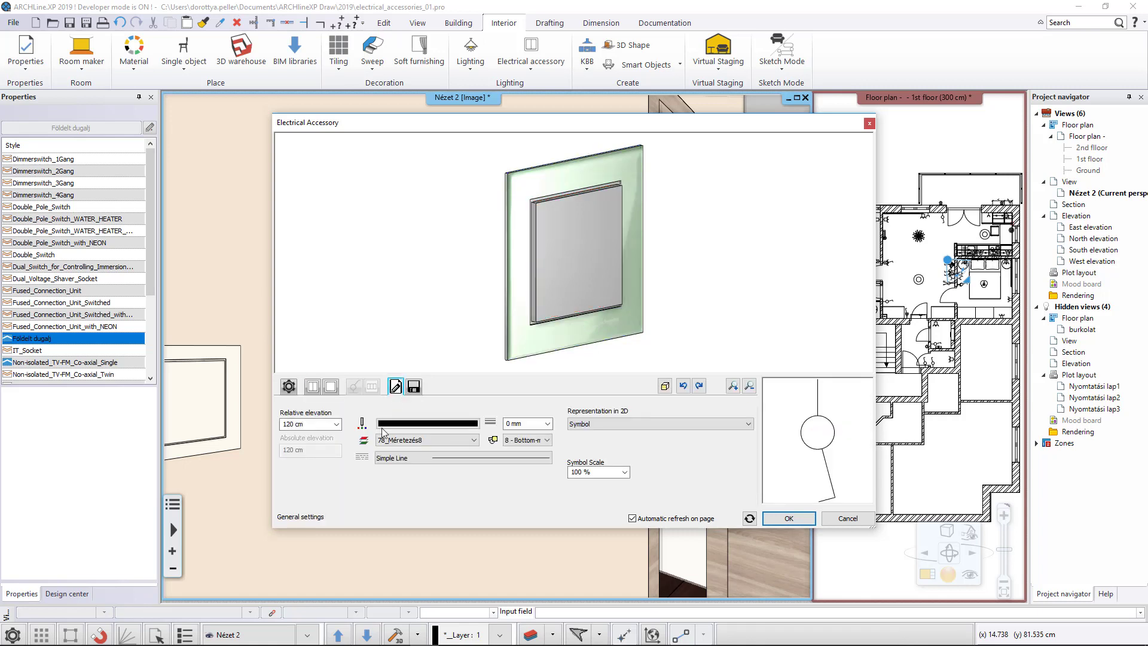
left_click(413, 387)
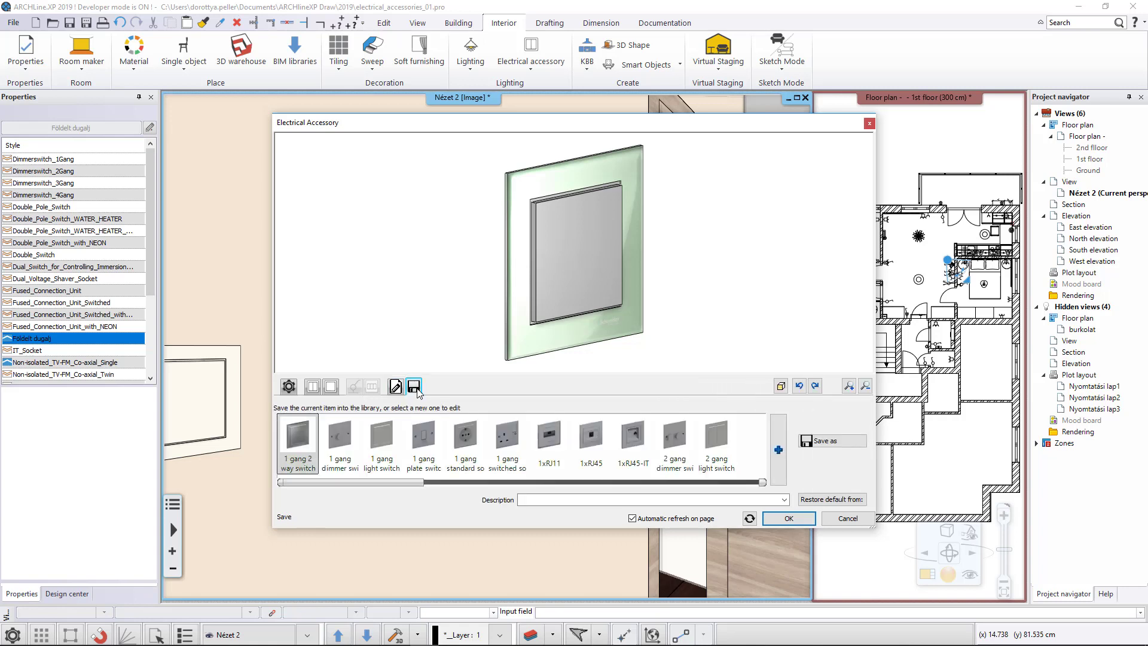
left_click(815, 443)
type("Sch")
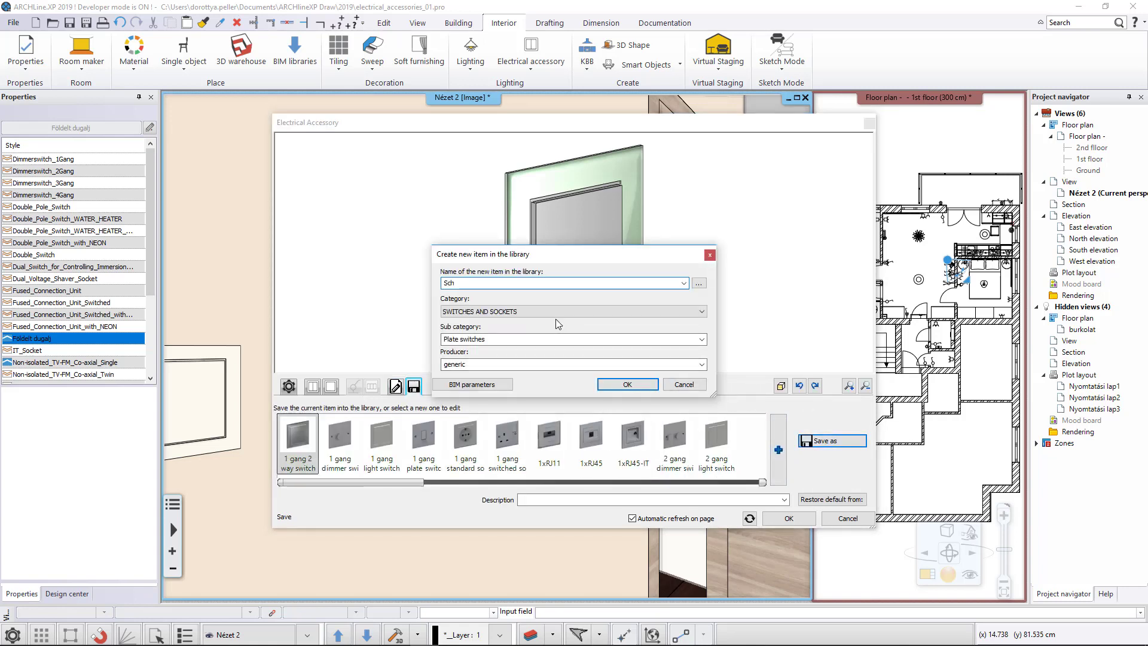
type("neider Emerald gree 03")
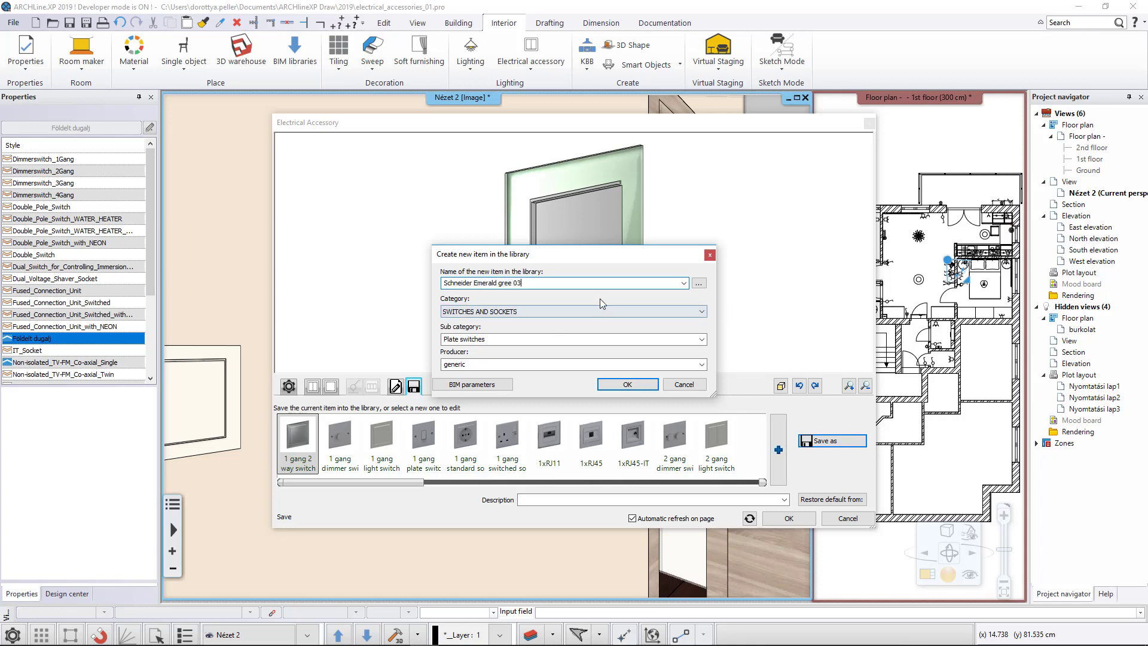
left_click(645, 388)
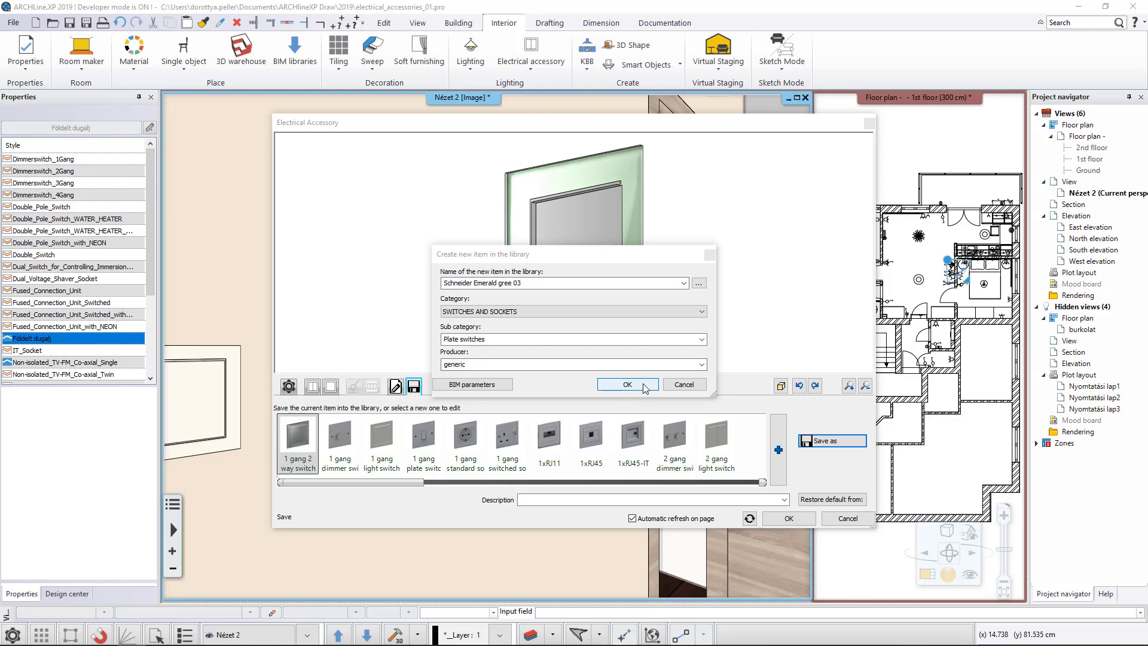
- Place the saved switch on the wall between the second green switch and the white dimmer, and view the switches up close
left_click(789, 518)
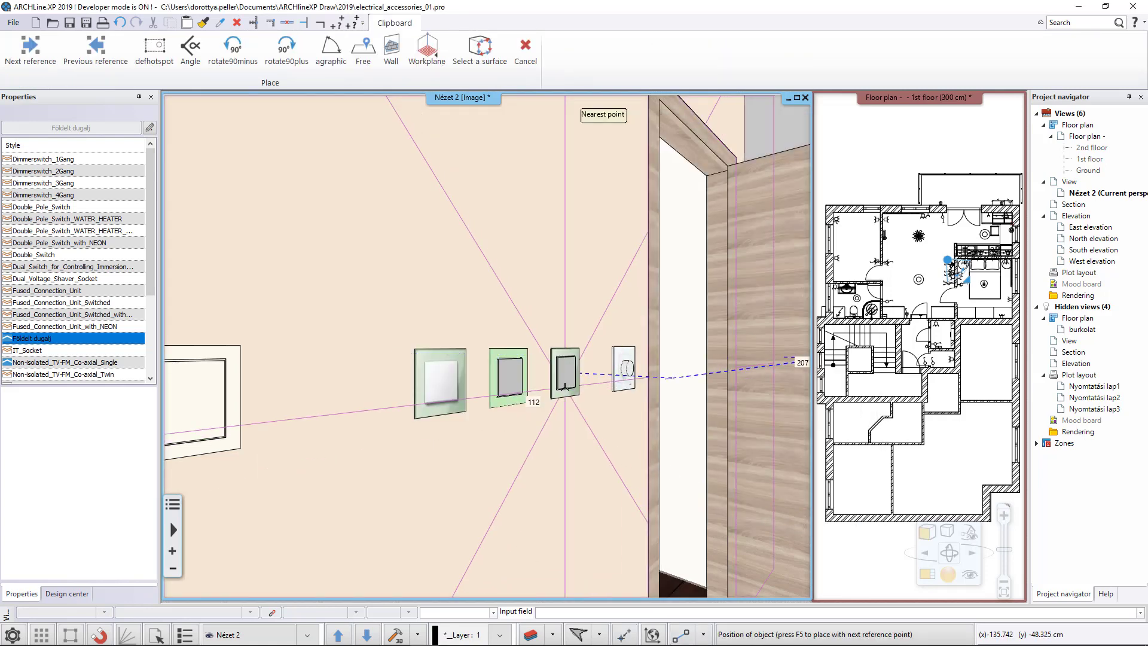
left_click(563, 386)
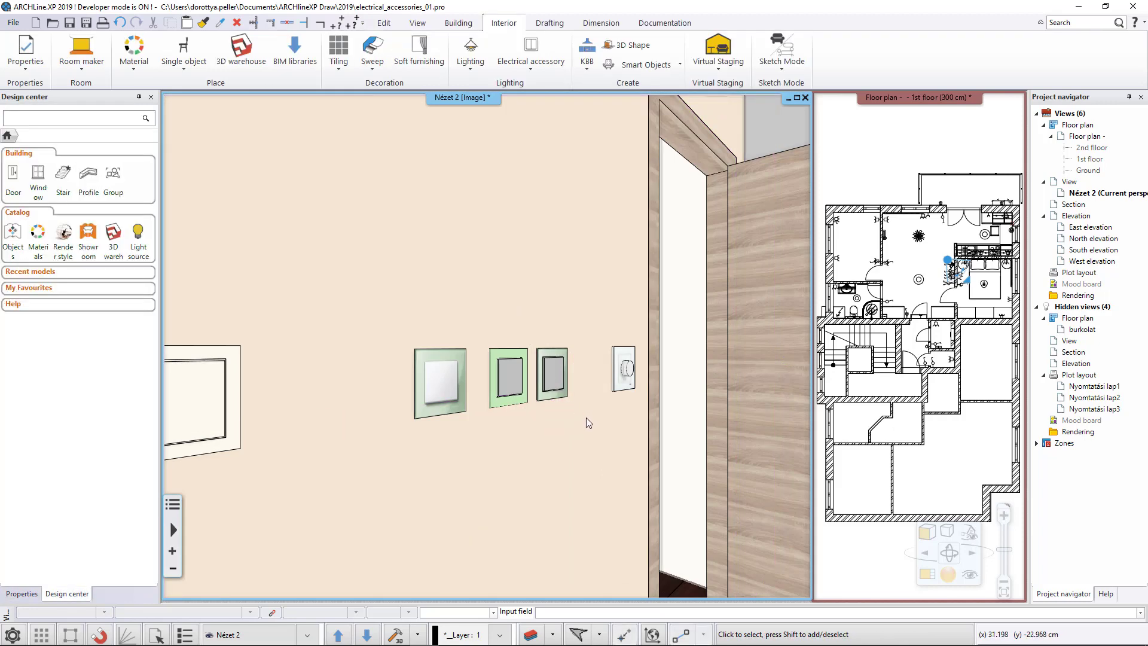
middle_click_drag(581, 411, 519, 418)
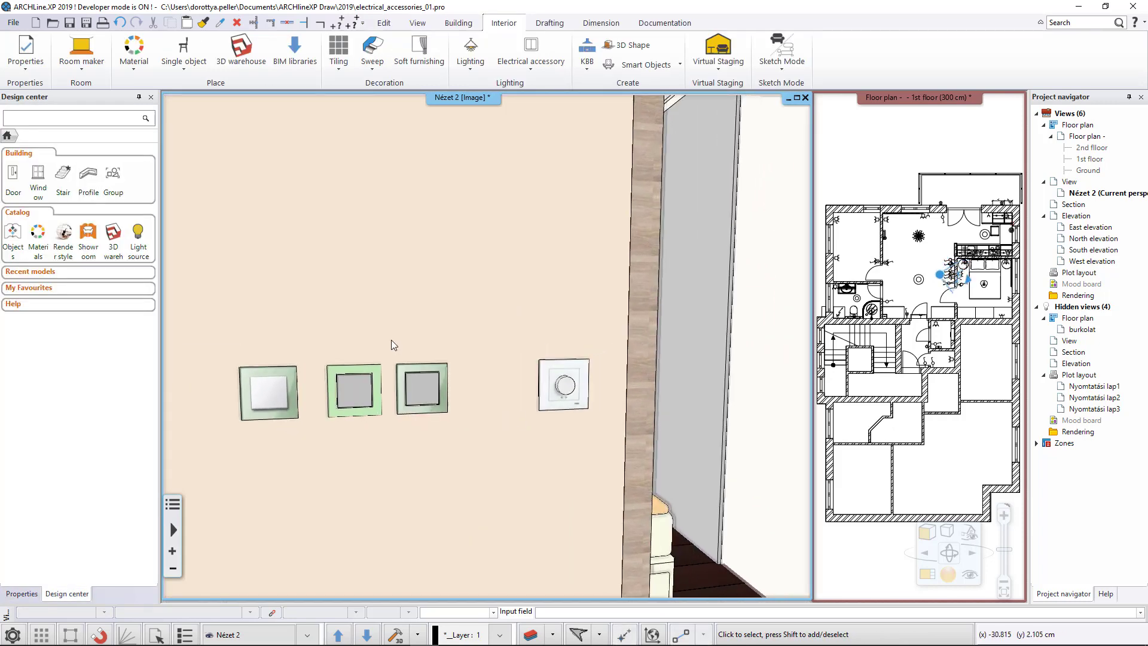
middle_click_drag(391, 340, 559, 331)
scroll(572, 395, "up", 3)
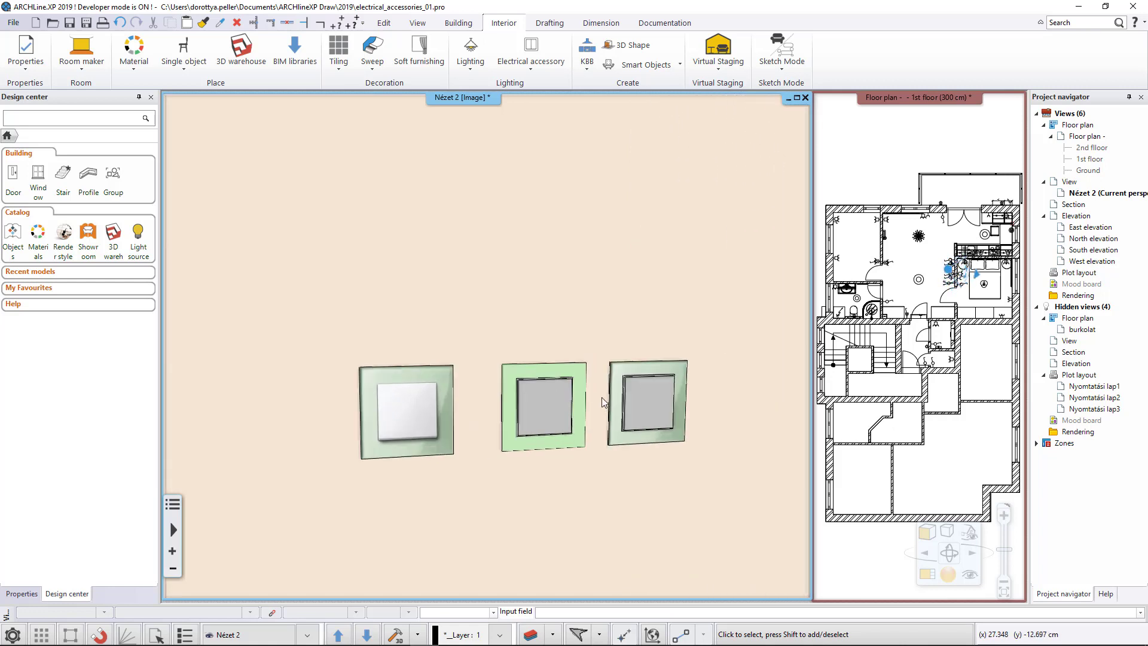
middle_click_drag(604, 402, 506, 256)
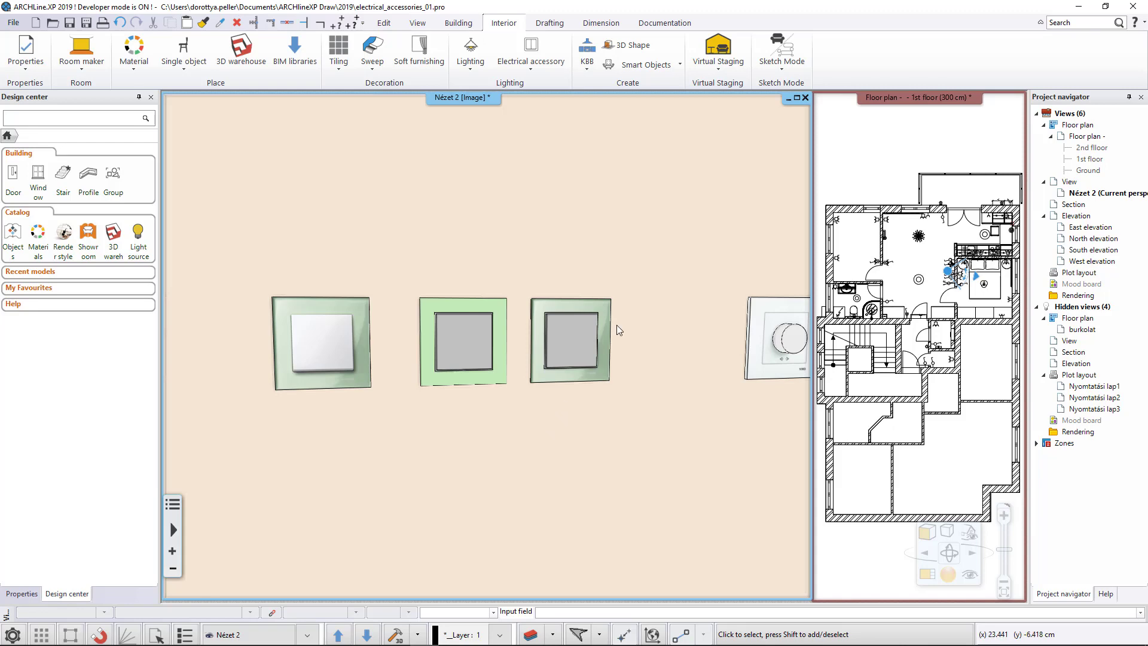
- Start a new customized electrical accessory with dressable mounting and set it to a 2-gang solution
left_click(524, 64)
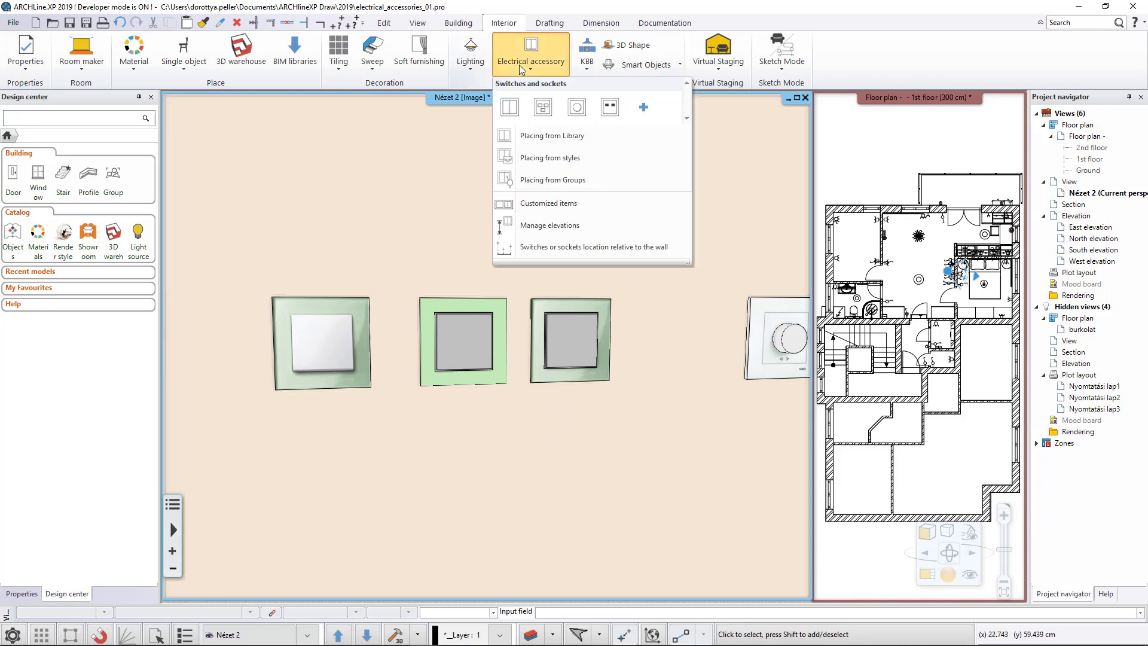
left_click(586, 205)
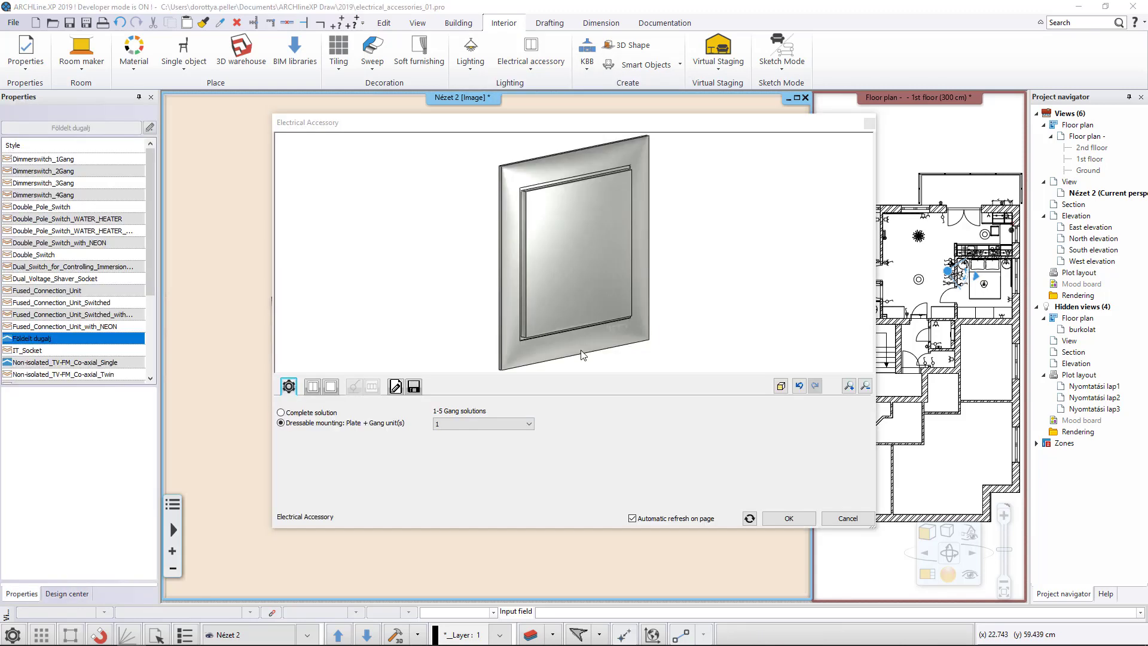
left_click(523, 424)
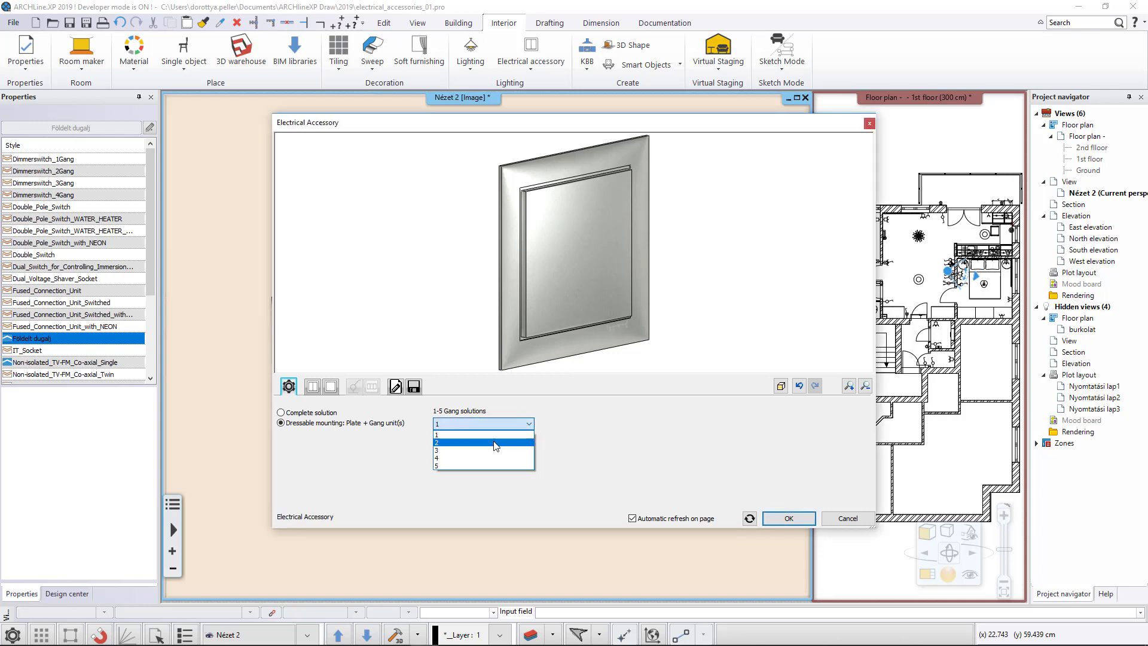
left_click(493, 441)
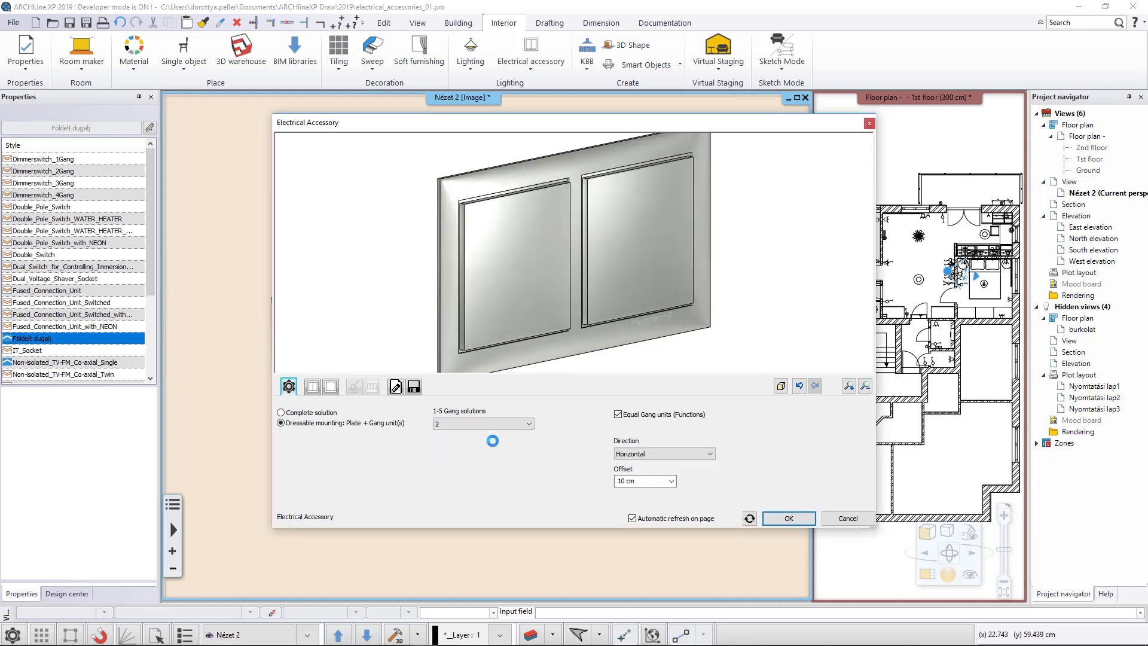
- Assign the 101 single pole switch symbol to the accessory's gang units
left_click(313, 387)
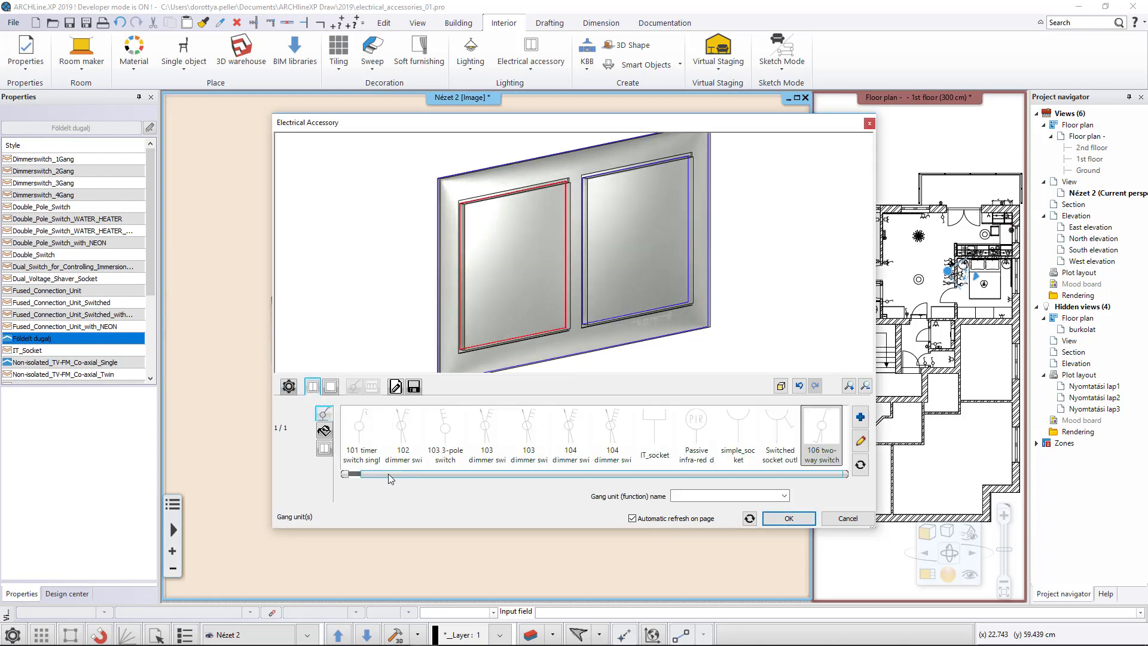
left_click_drag(389, 473, 361, 474)
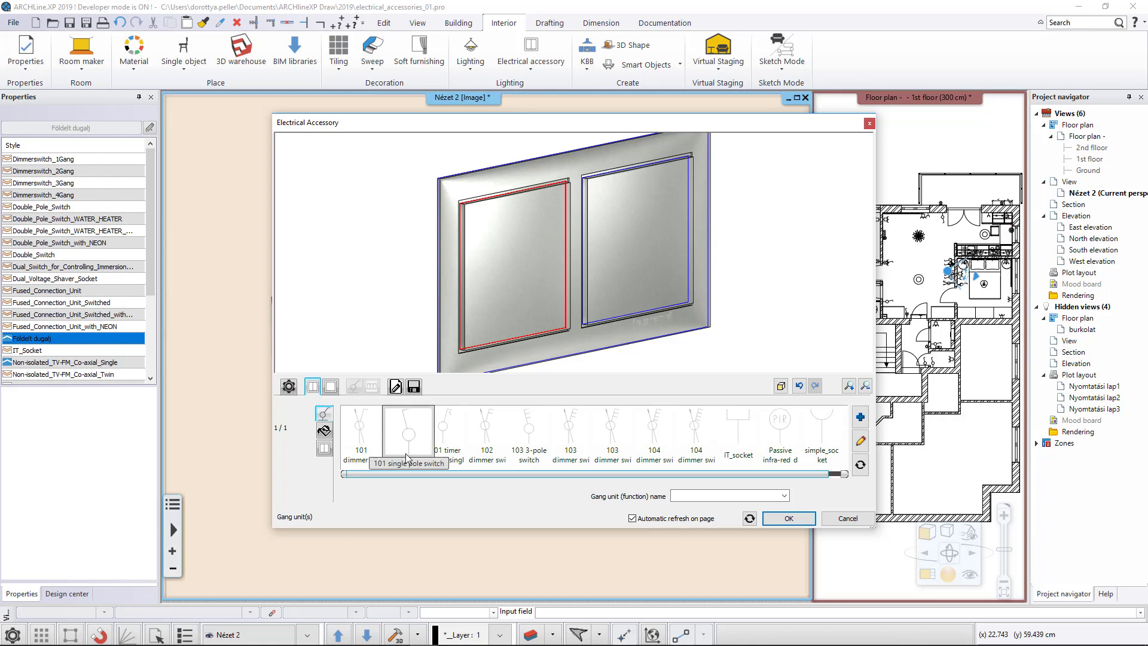
left_click(387, 444)
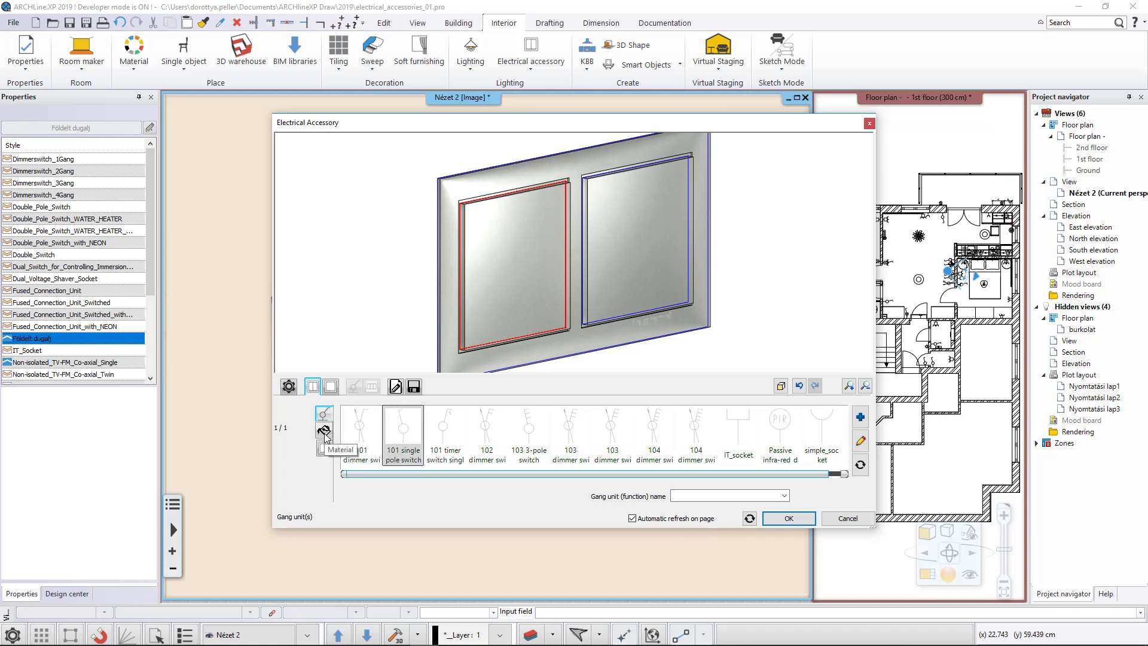
- Add the RAL 7040 Window gray material from Colours, RAL, and apply it to both gang units
left_click(325, 432)
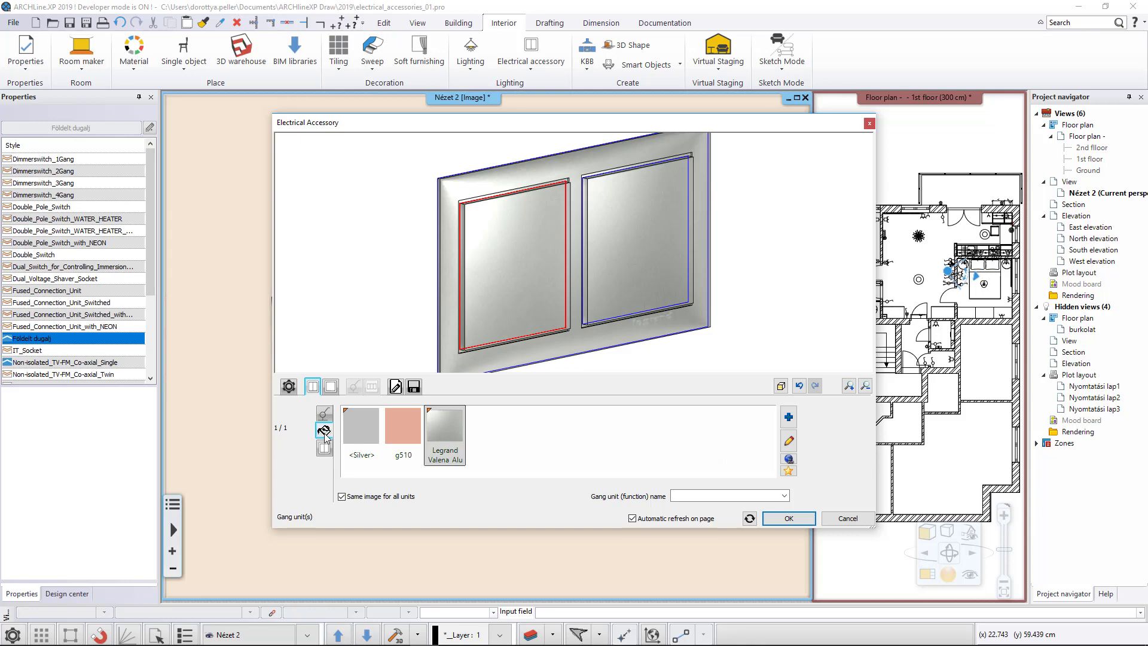
left_click(787, 418)
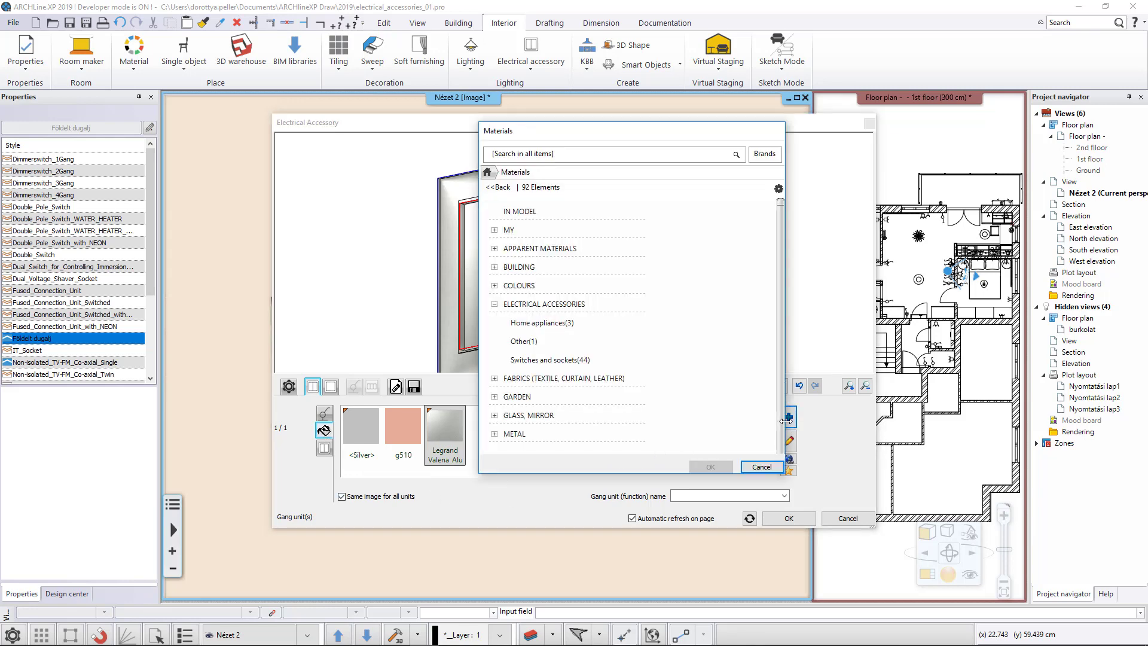
left_click(525, 286)
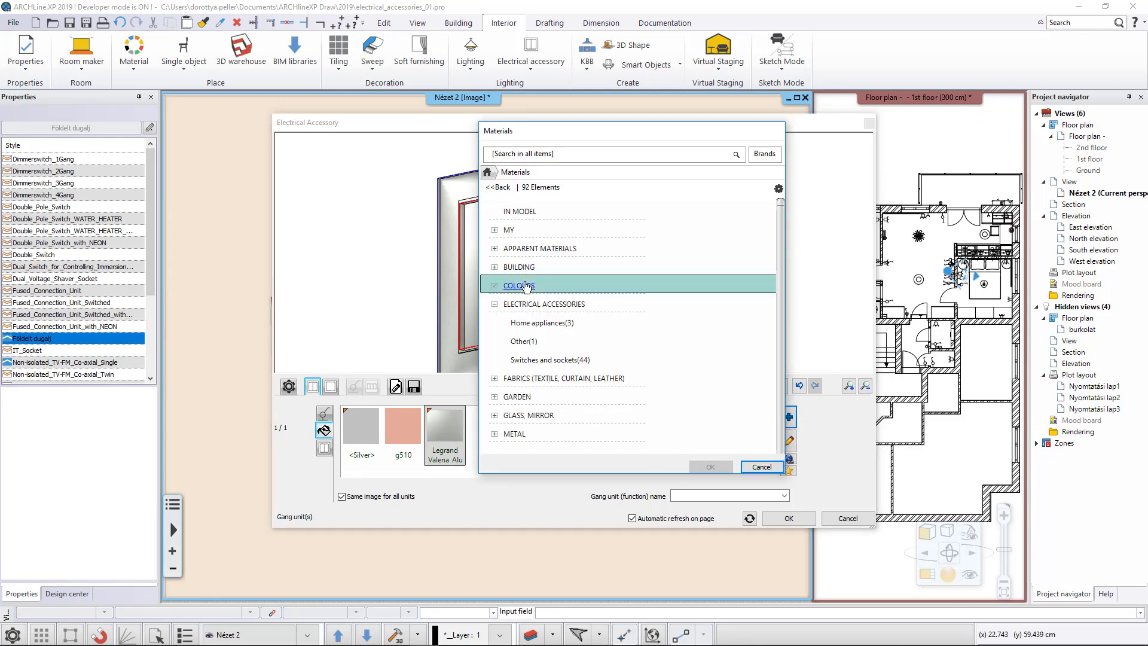
left_click(519, 360)
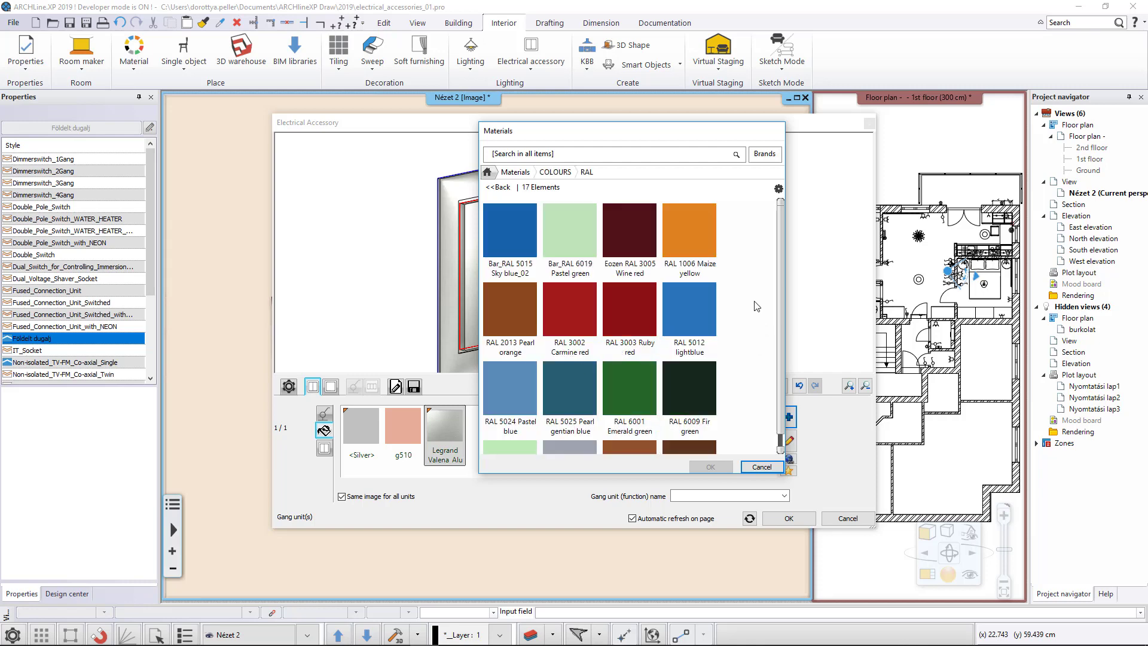
scroll(769, 287, "down", 2)
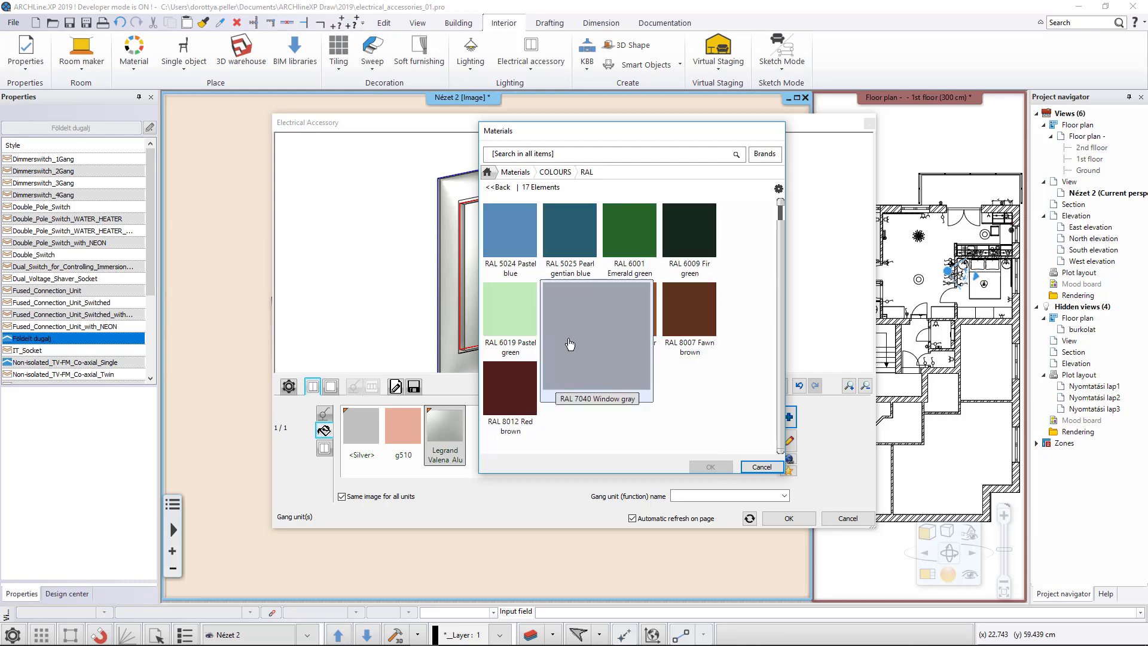
left_click(570, 309)
left_click(707, 467)
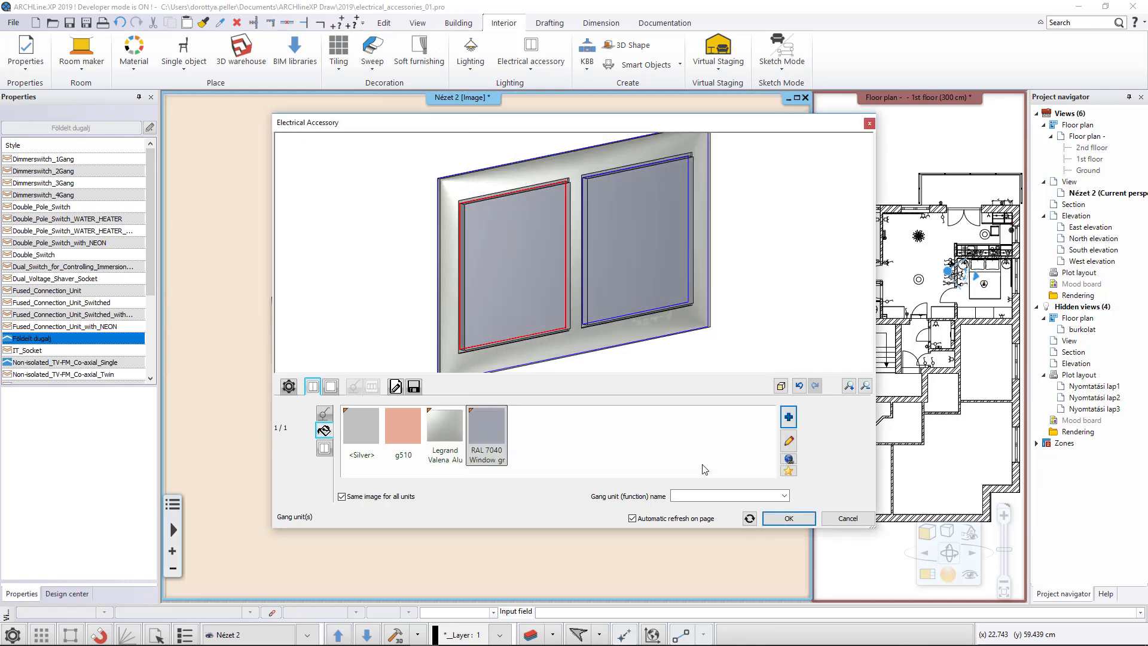
- Set the width and height of the single_switch gang units to 9.5 cm each
left_click(325, 449)
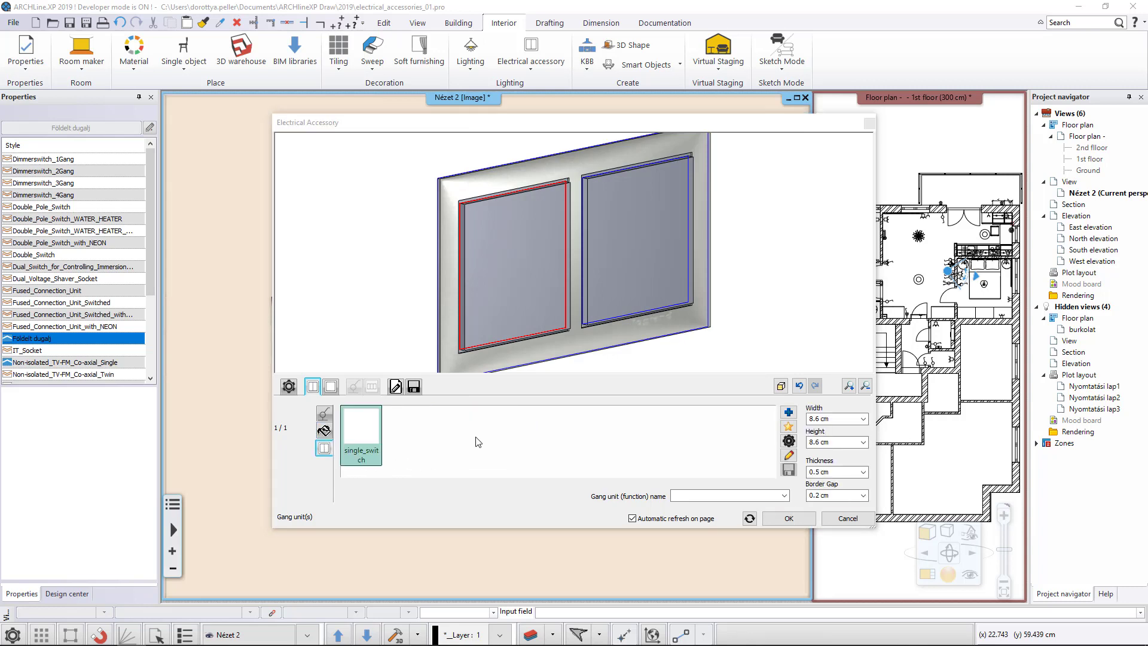
left_click(819, 419)
type("9")
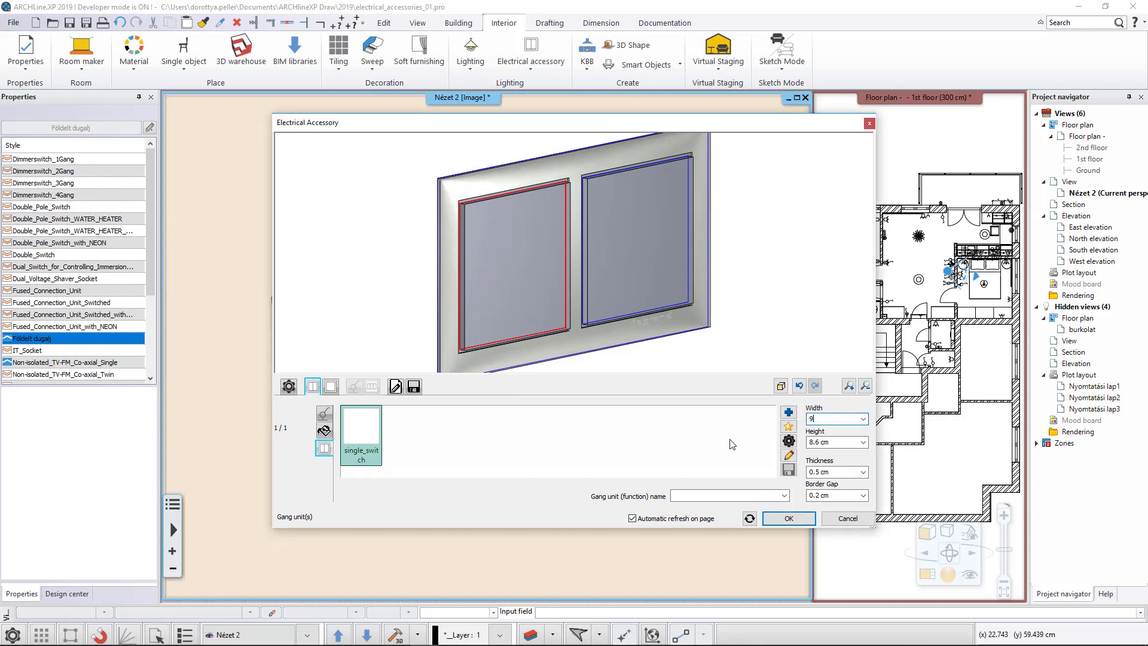
type(",5")
left_click(807, 442)
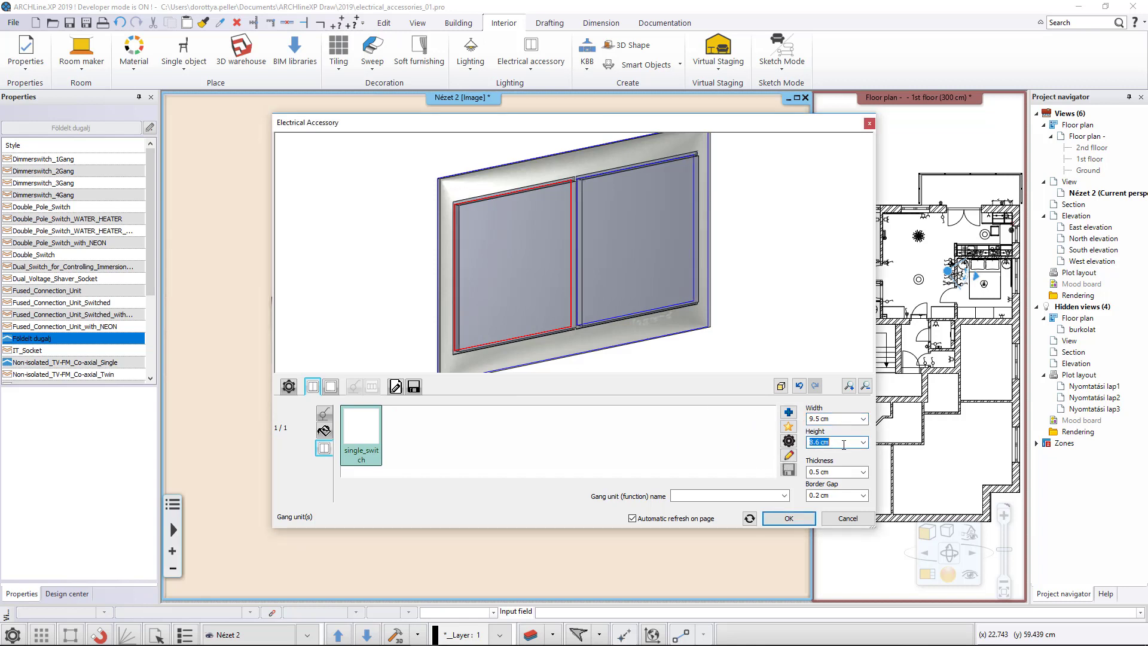
type("9,5")
left_click(835, 418)
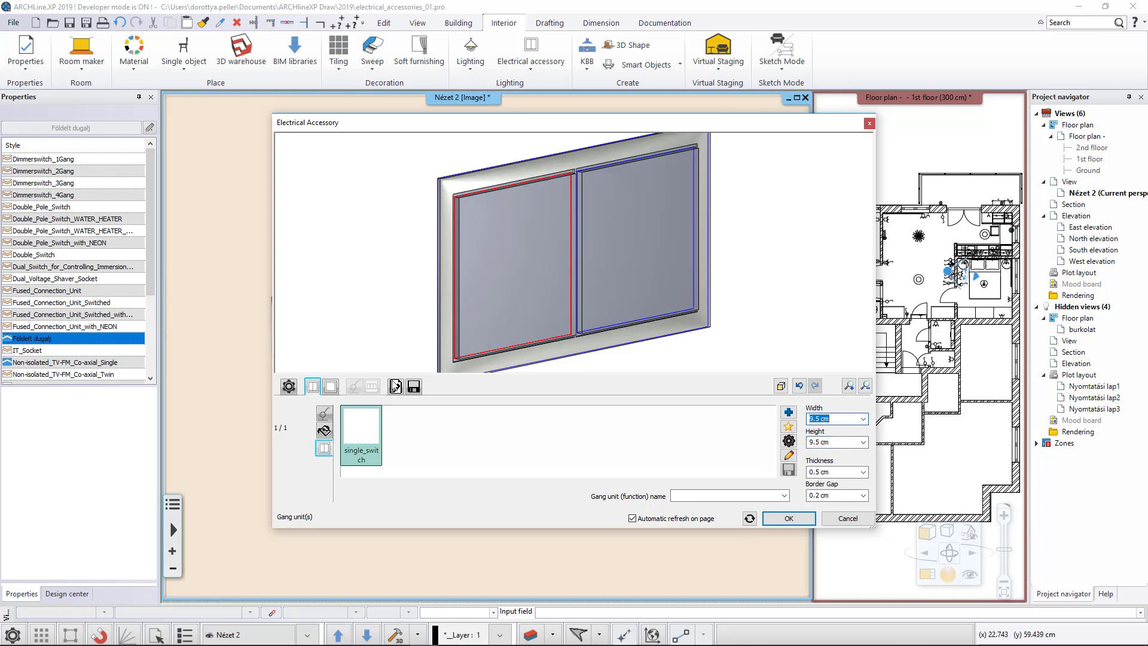
- Set the offset between the two horizontally arranged gang units to 11 cm
left_click(289, 387)
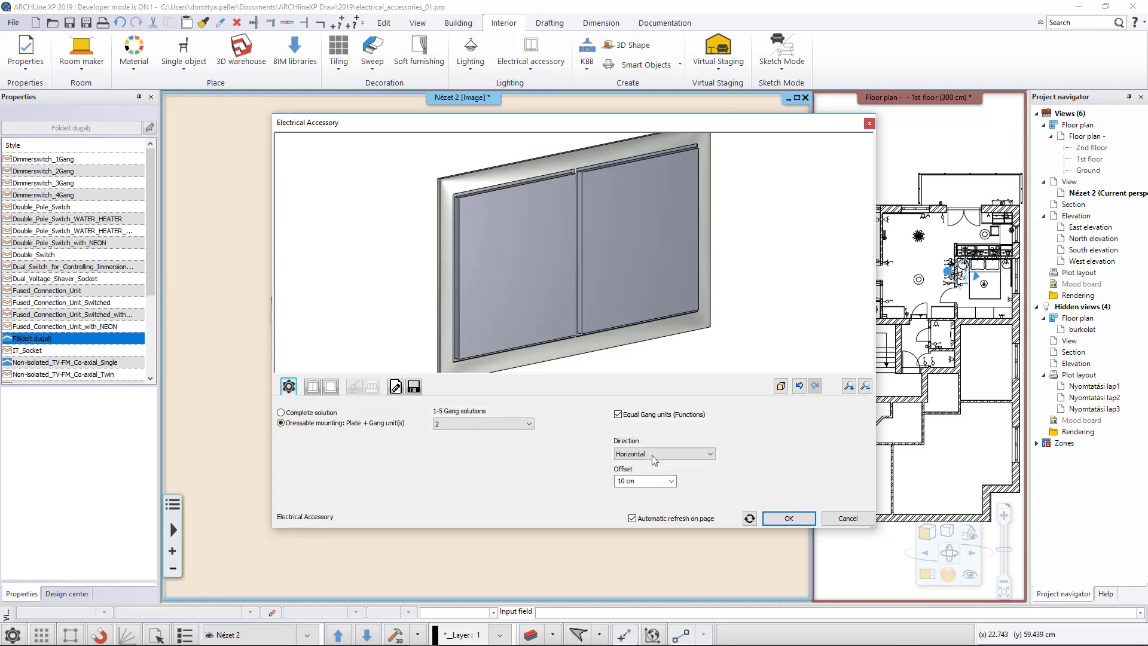
left_click(671, 481)
left_click(656, 504)
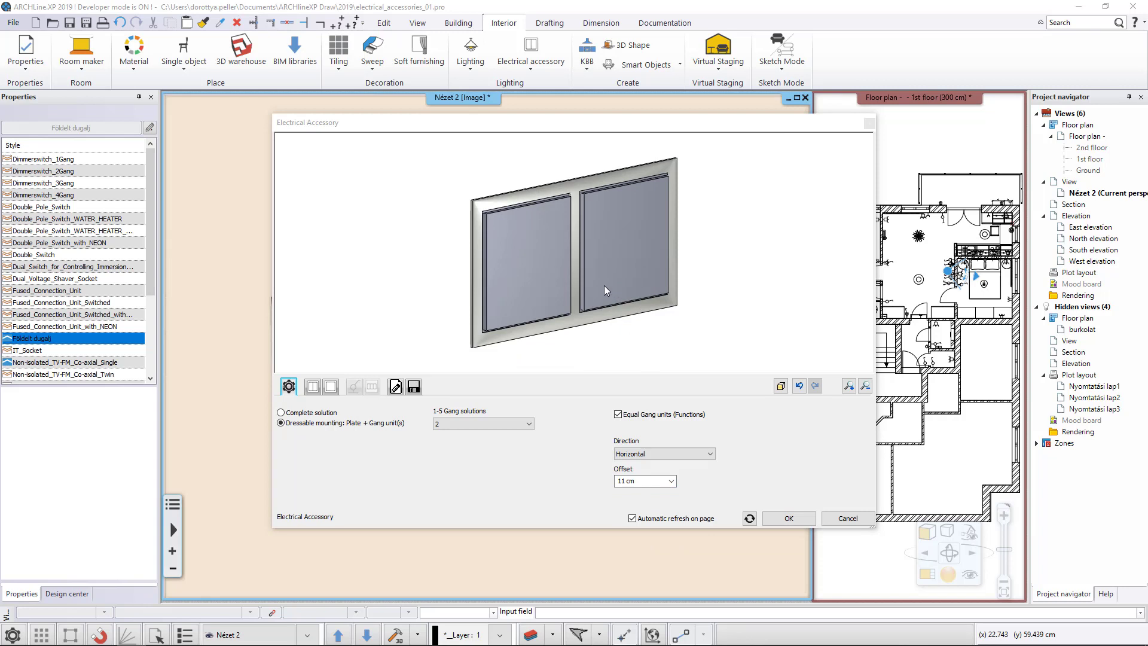
- Turn off equal gang units, and cycle through the separate settings of both units back to the first one
left_click(618, 414)
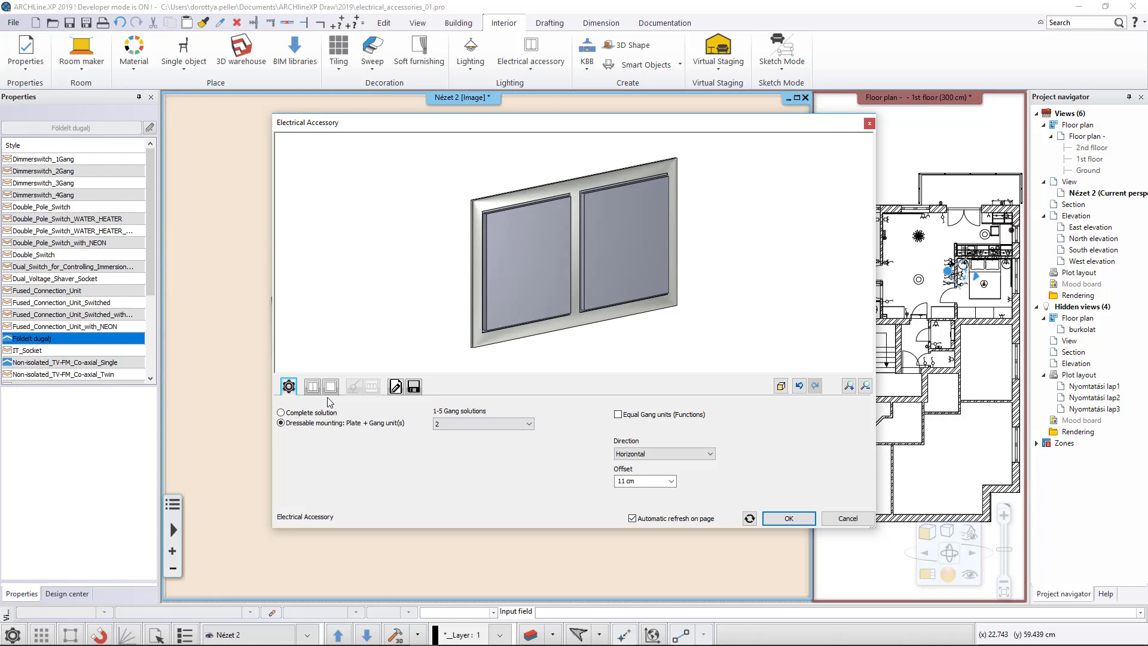
left_click(313, 388)
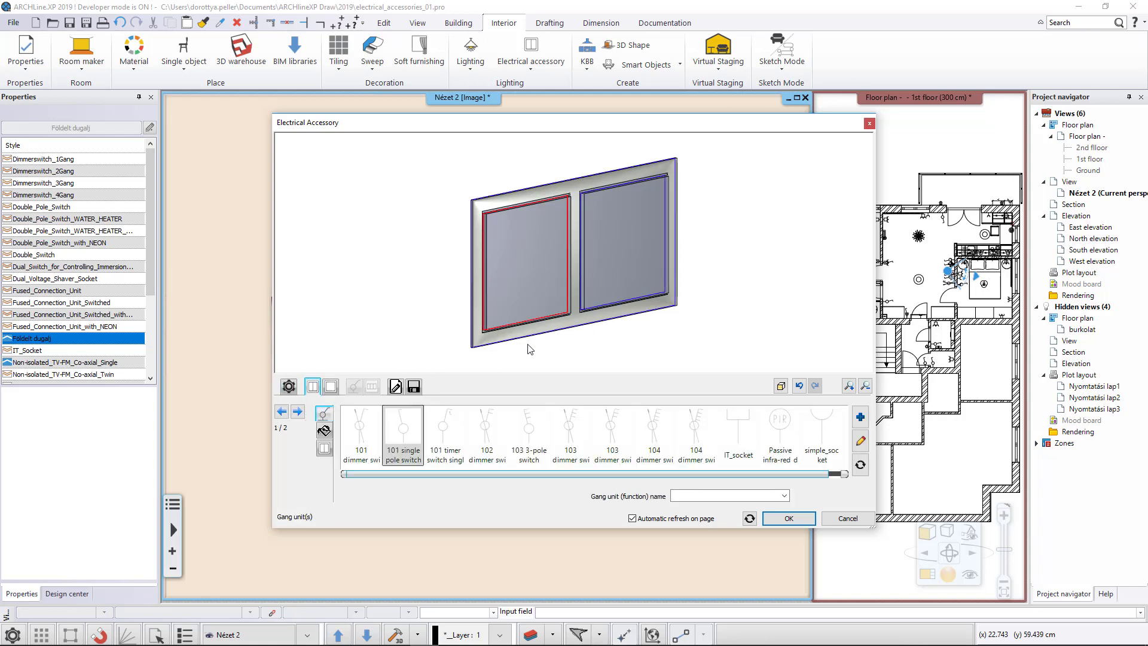
left_click(299, 413)
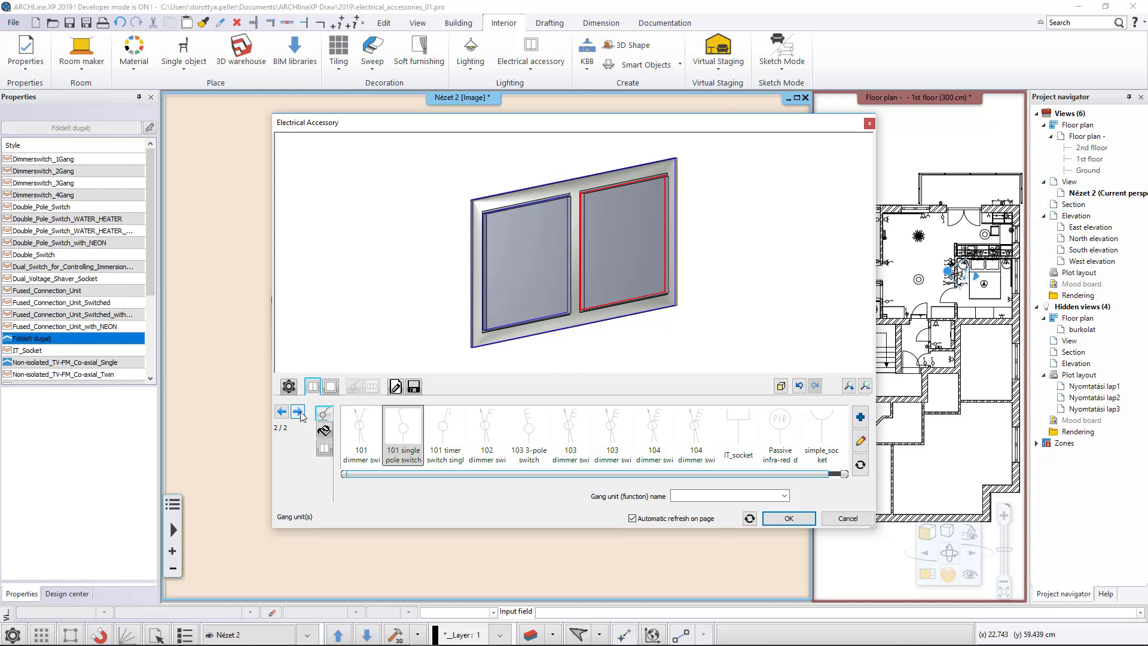
left_click(300, 413)
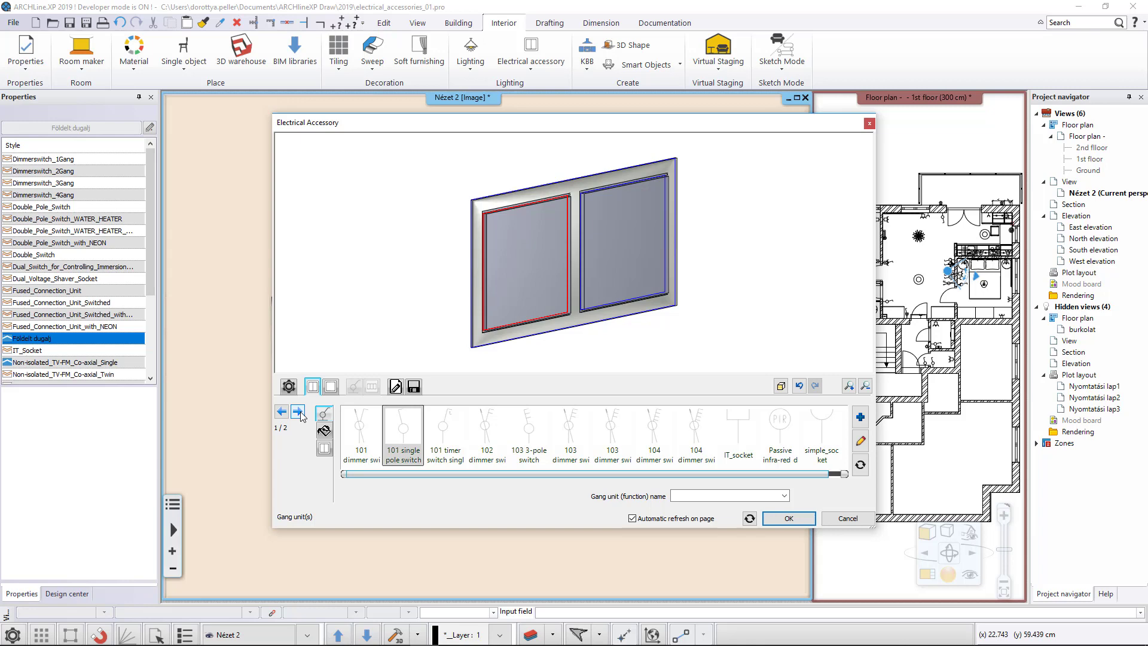
- Add the 102 double pole switch symbol from the Switches and sockets group and assign it to the first gang unit
left_click(859, 417)
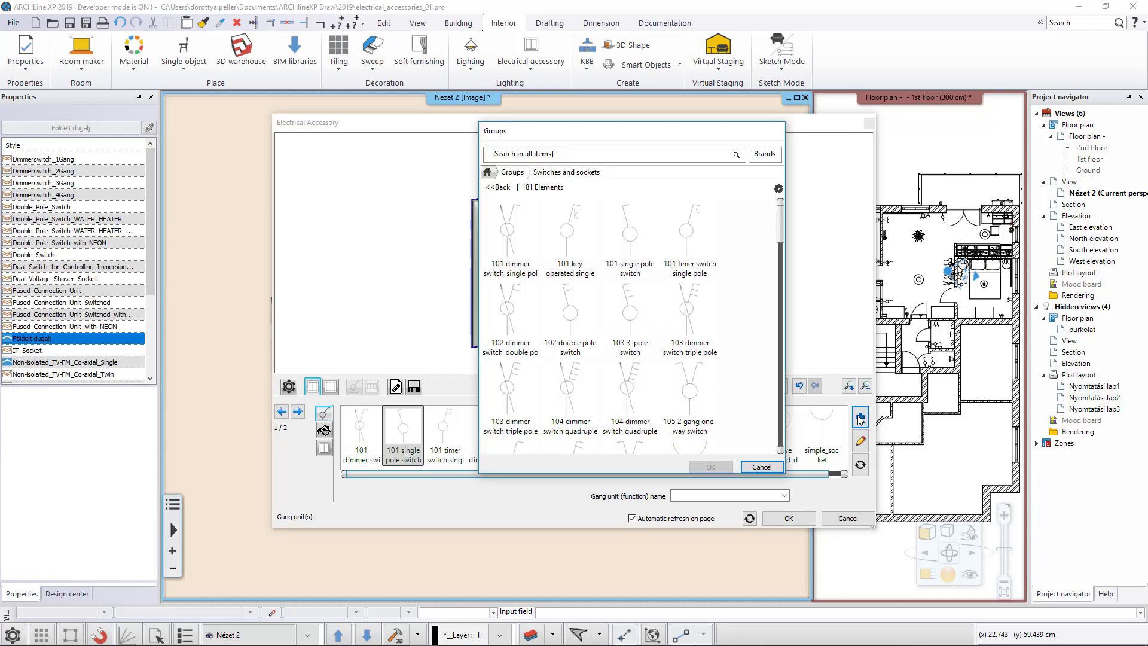
left_click(589, 331)
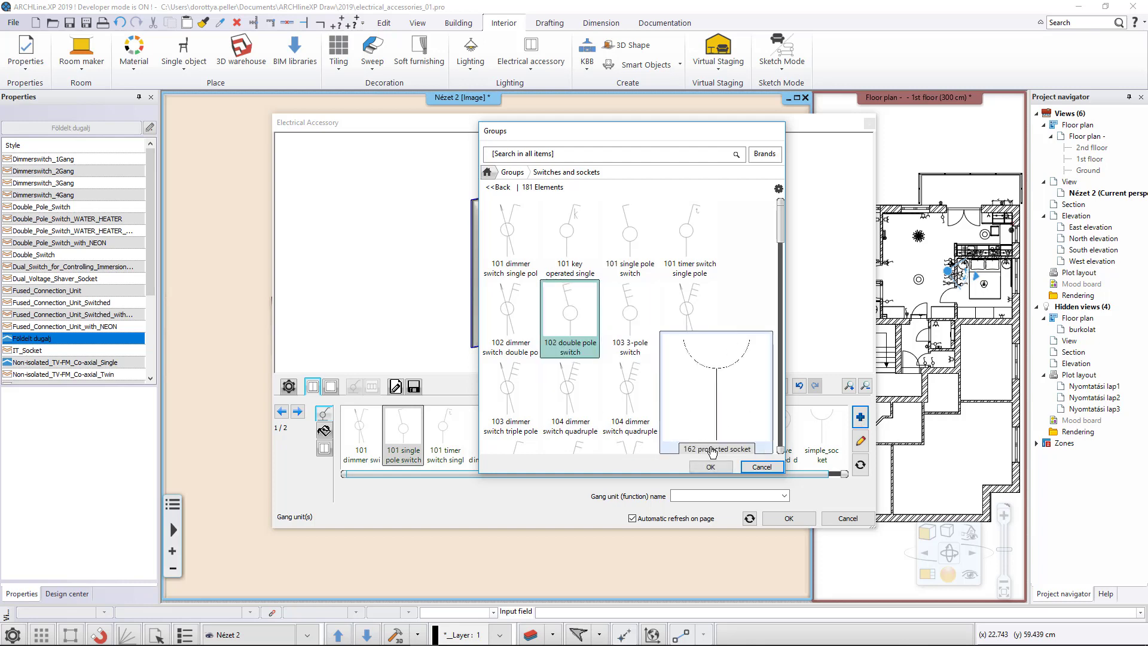
left_click(711, 468)
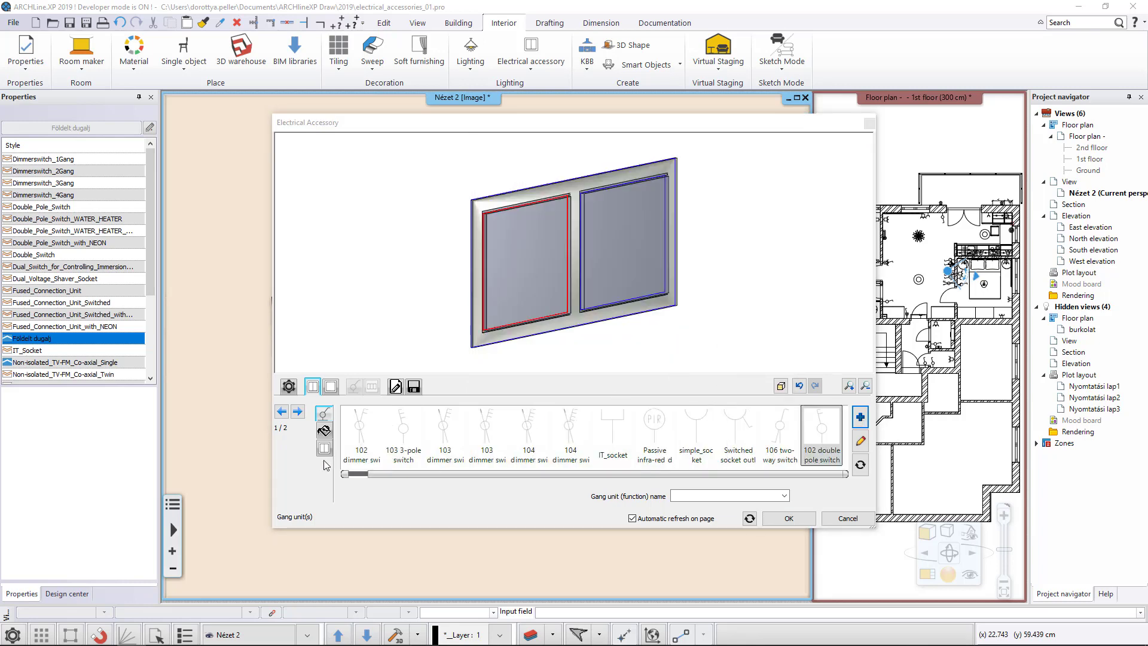
- Add the double_switch profile from the Switches and sockets profiles and apply it to the first gang unit
left_click(323, 450)
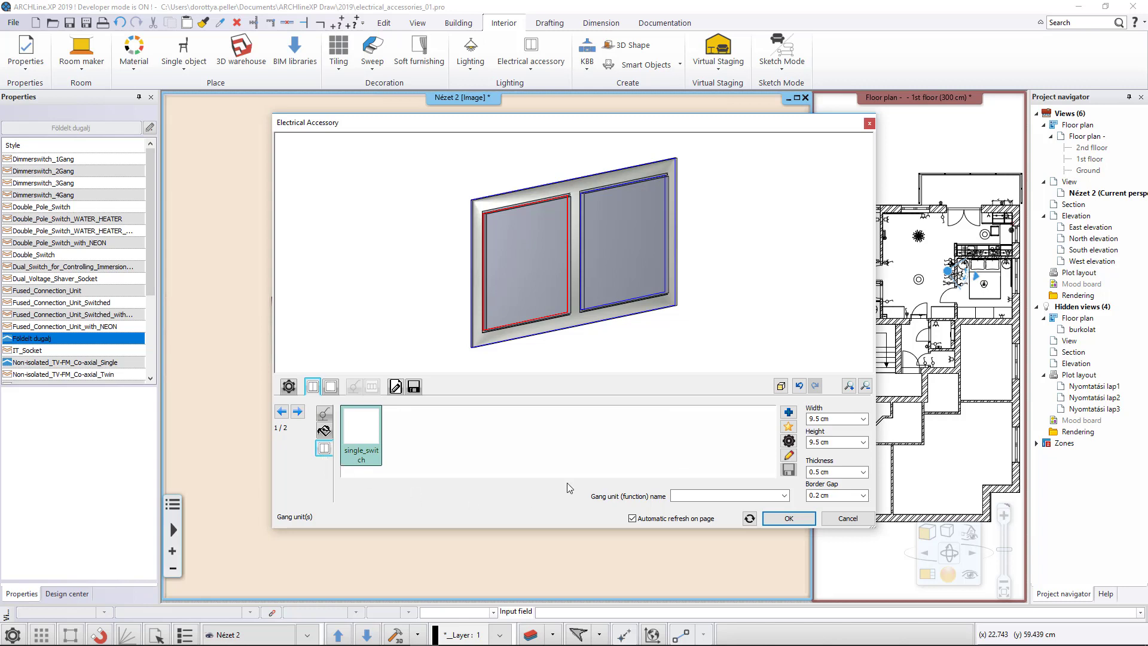
left_click(790, 412)
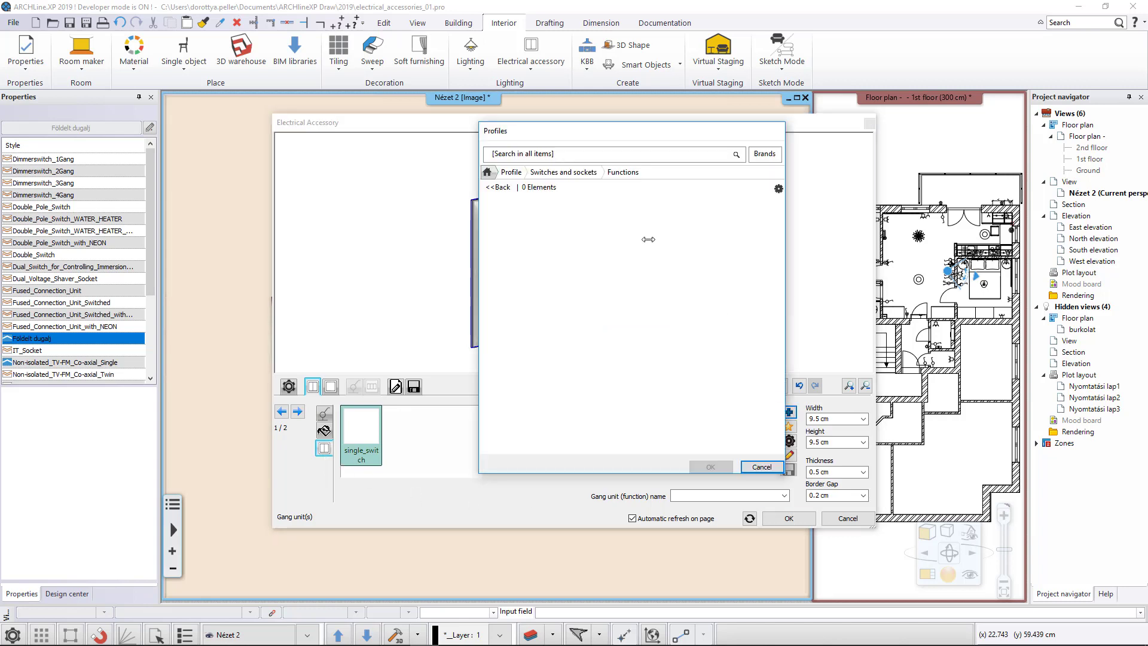
left_click(502, 188)
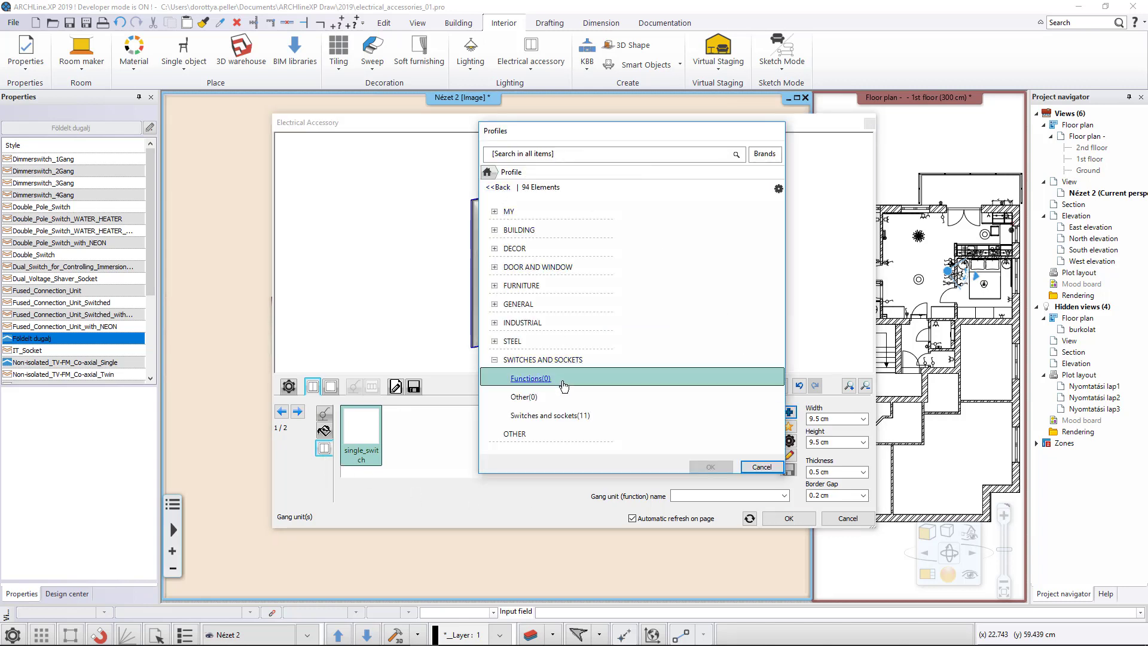
left_click(564, 416)
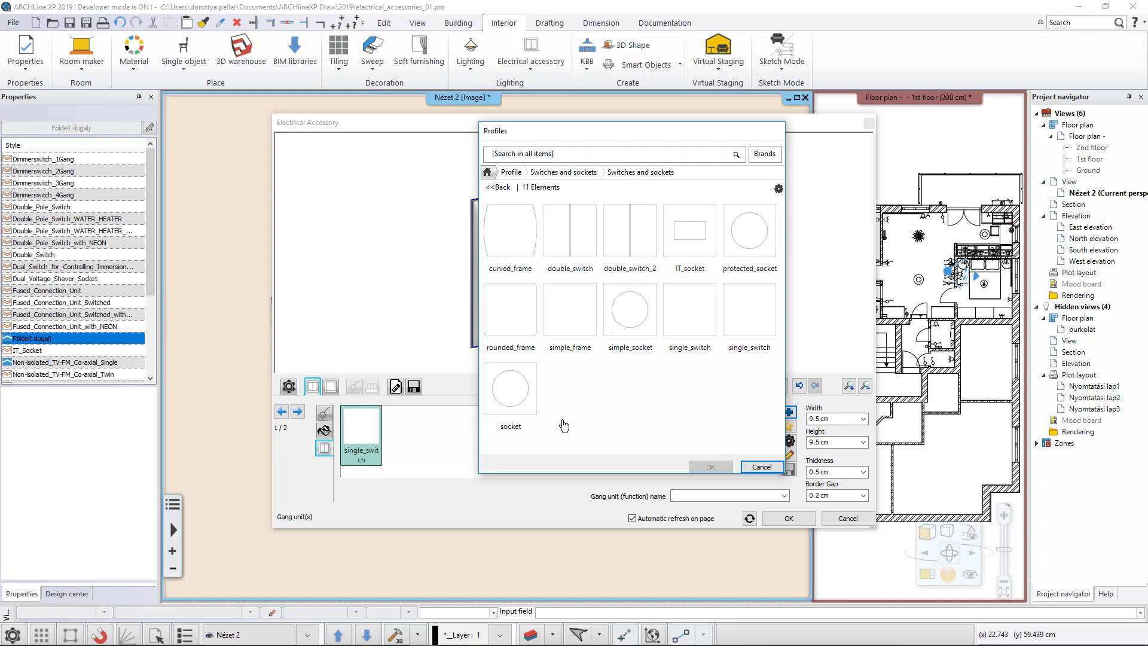
left_click(574, 233)
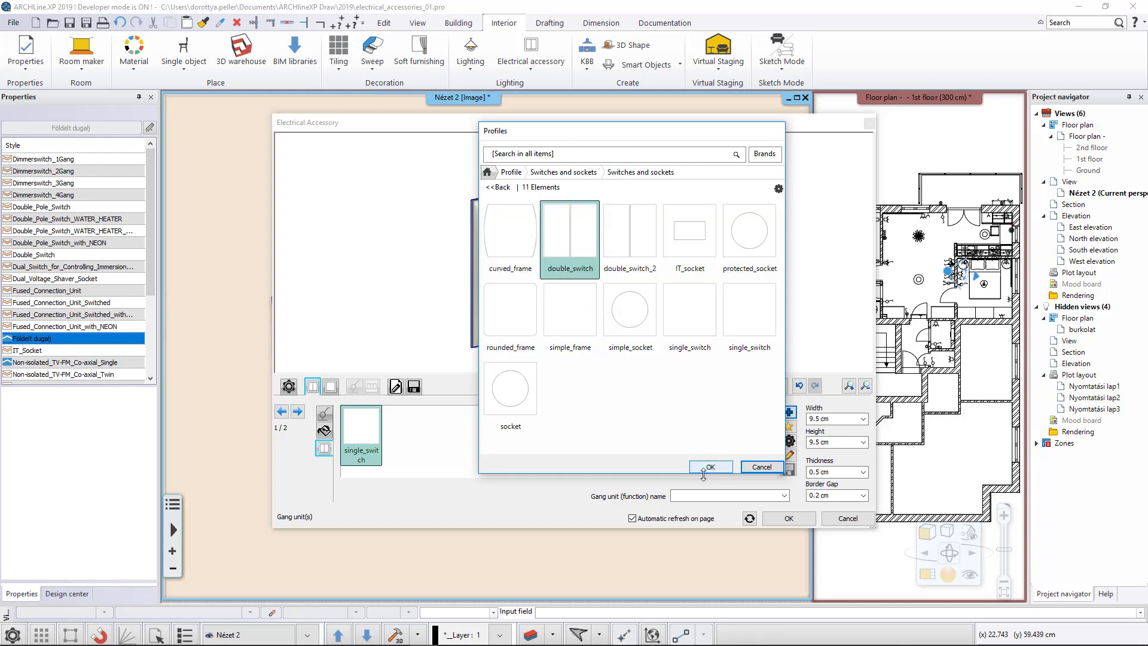
left_click(710, 467)
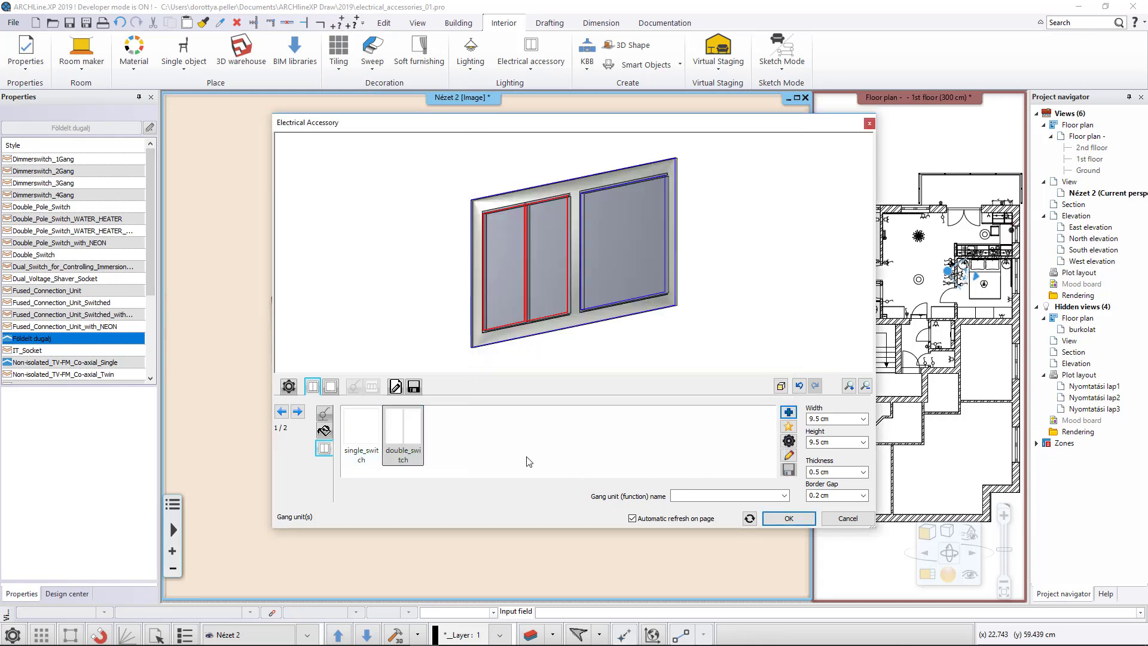
- Add the RAL 7040 Window gray material from Colours, RAL, and apply it to the plate
left_click(331, 387)
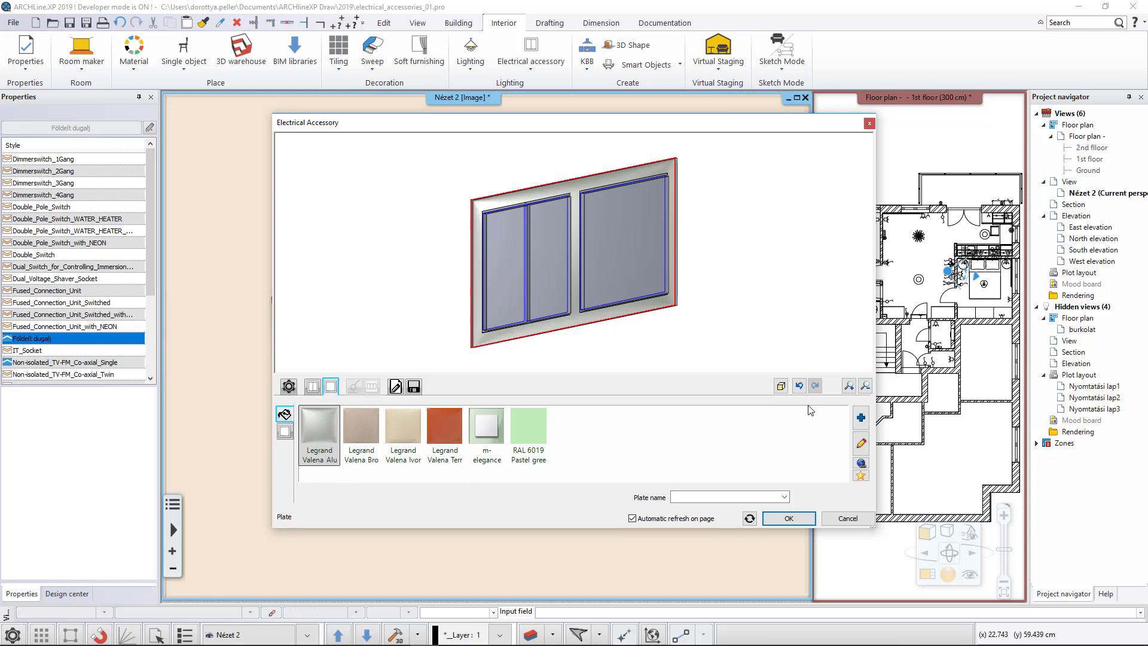
left_click(861, 418)
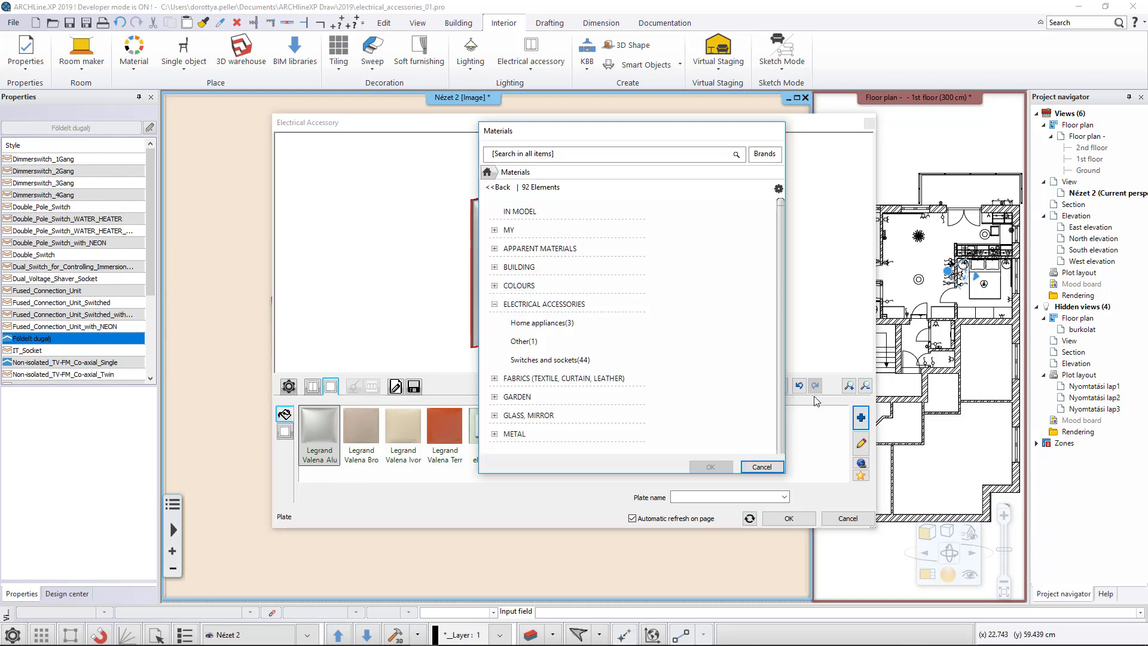
left_click(575, 285)
left_click(524, 360)
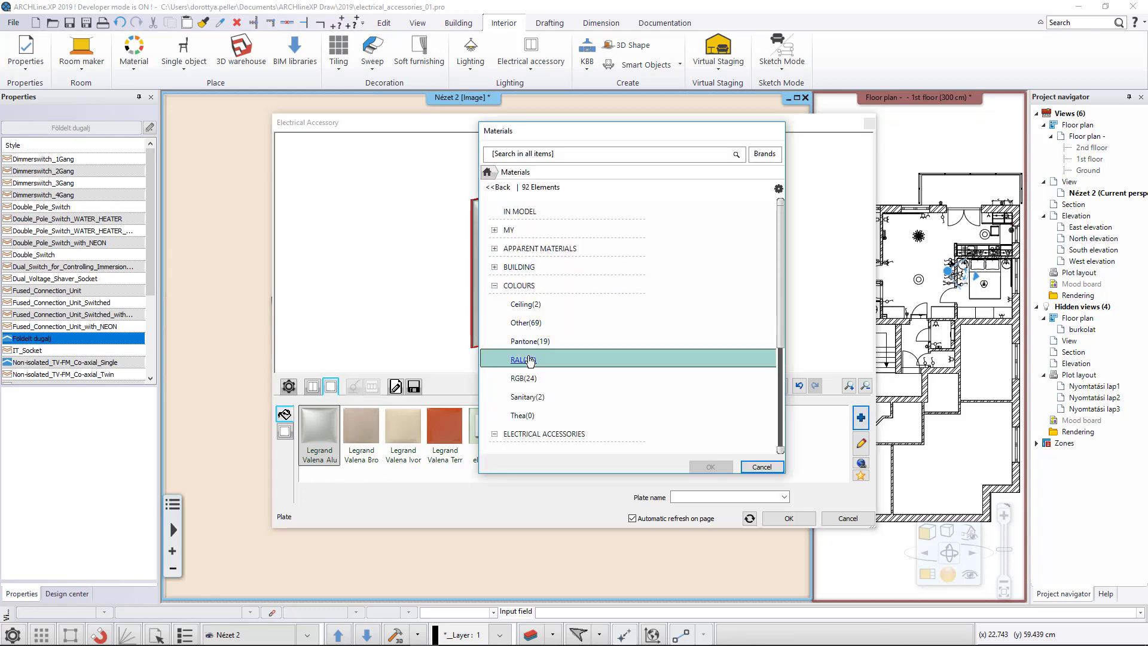
left_click(510, 308)
left_click(569, 308, "ctrl")
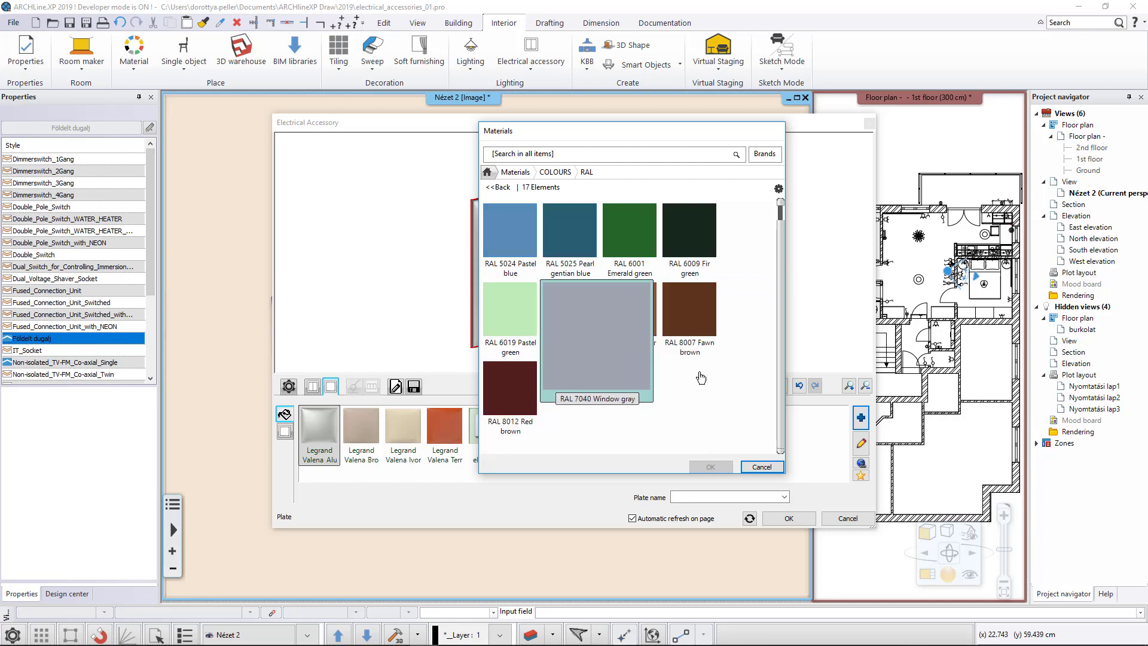
left_click(721, 466)
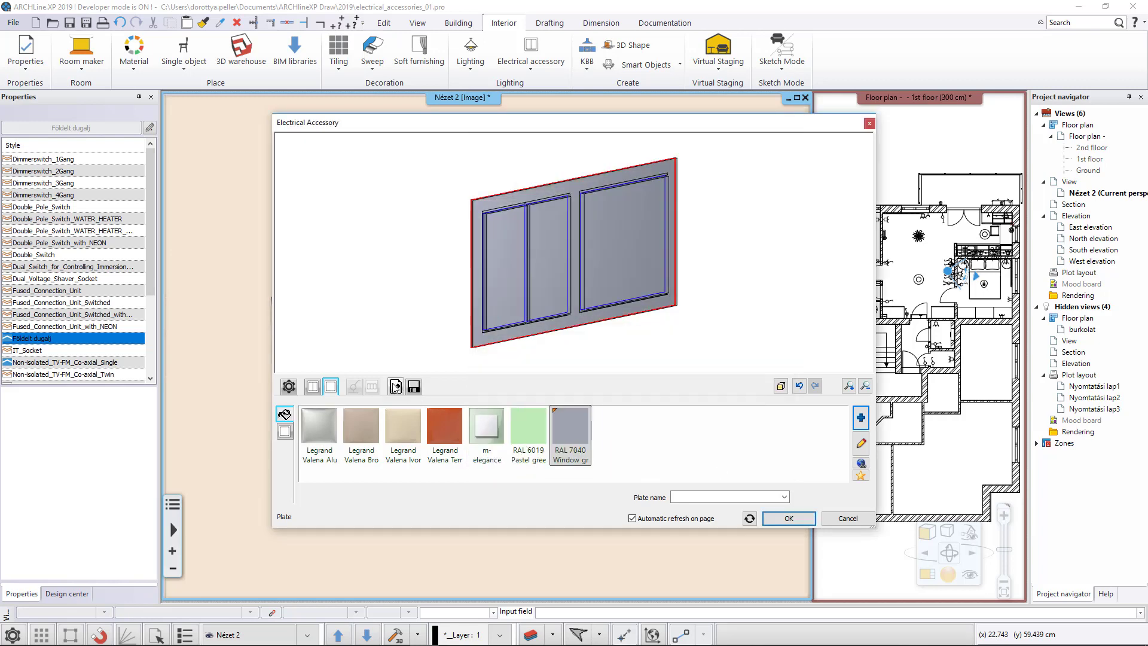
- Open the accessory's general settings, and save the accessory as a new library item named "Double switch"
left_click(395, 386)
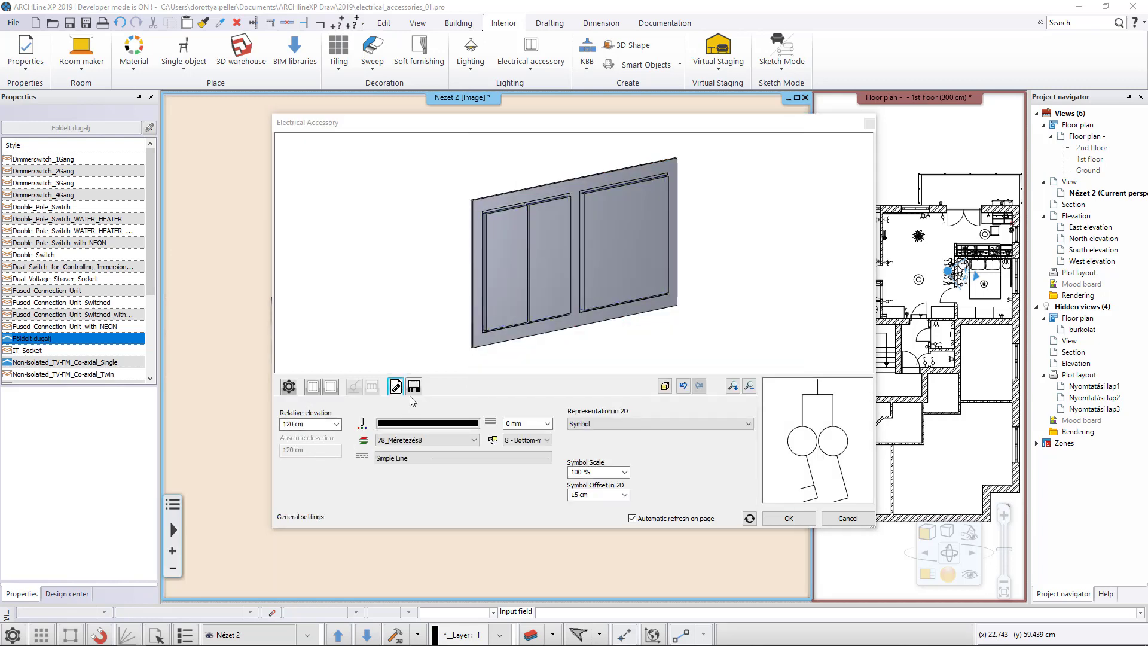
left_click(414, 387)
left_click(819, 442)
type("Double switch")
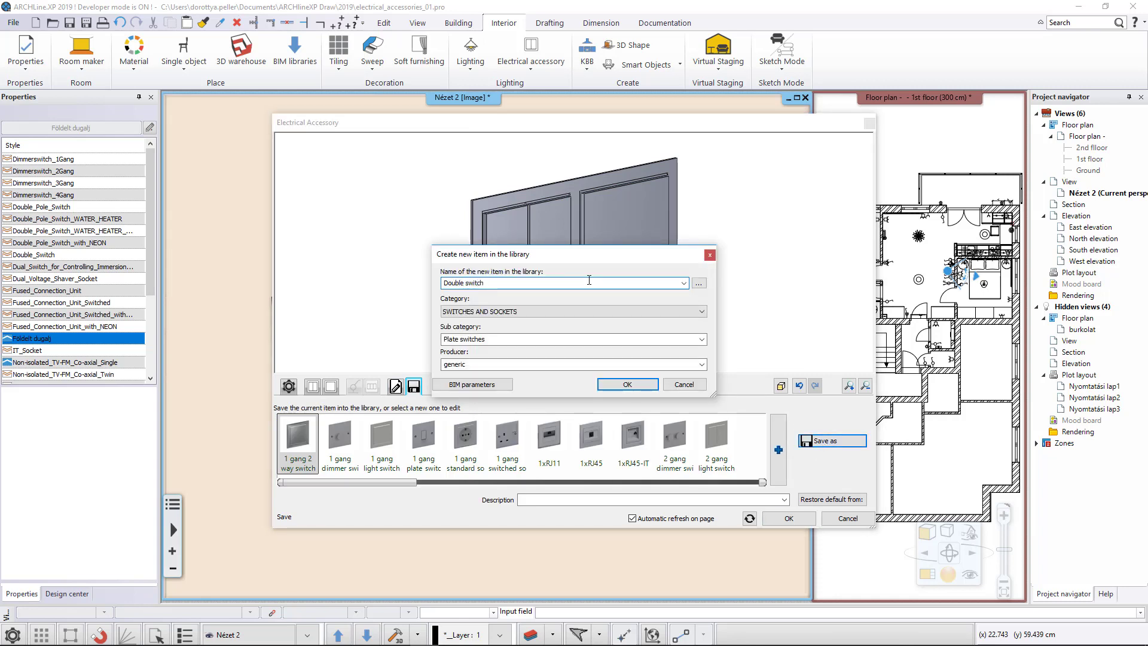
left_click(614, 385)
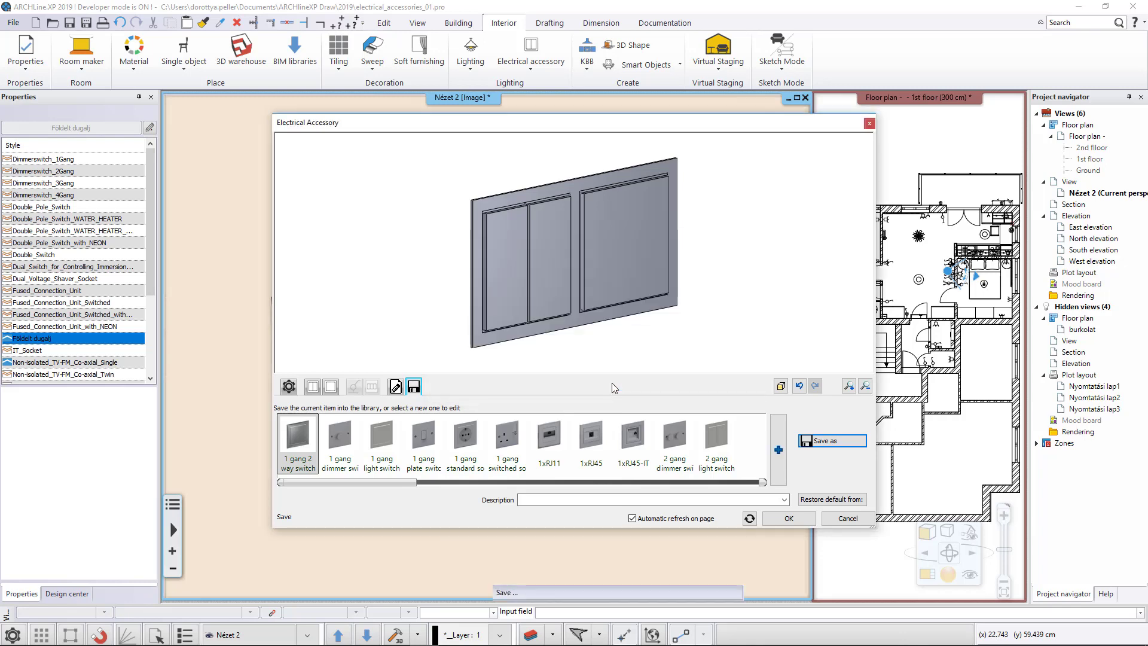
- Accept the accessory settings and place the double switch on the wall between the cream switch and the adjacent green-framed switch
left_click(788, 518)
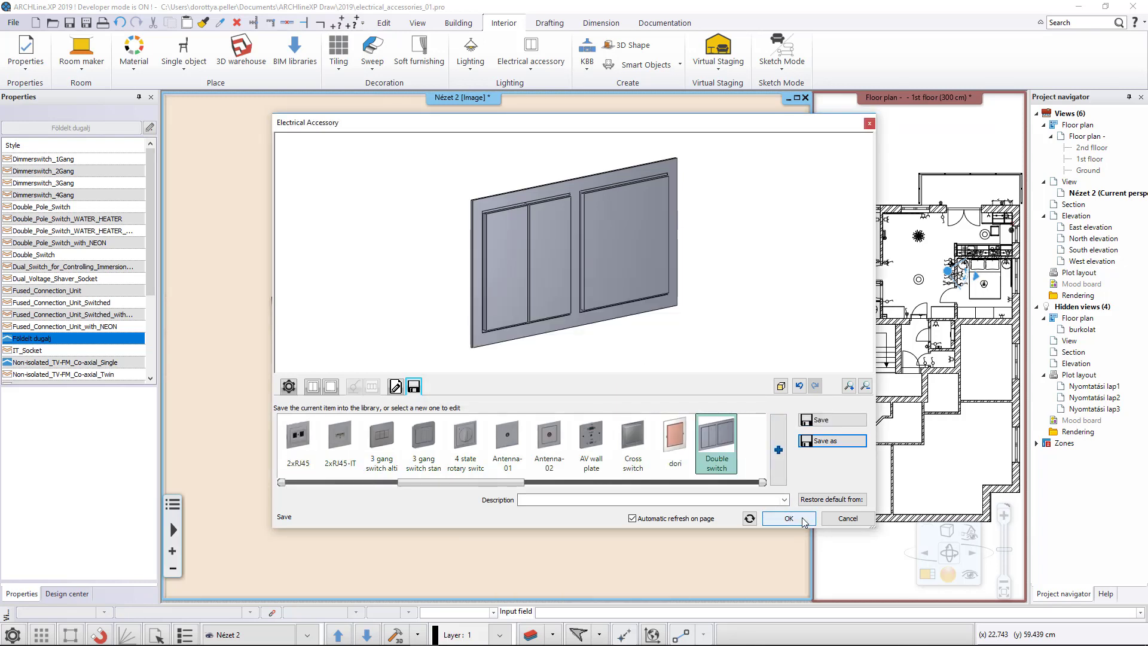
middle_click_drag(347, 374, 538, 373)
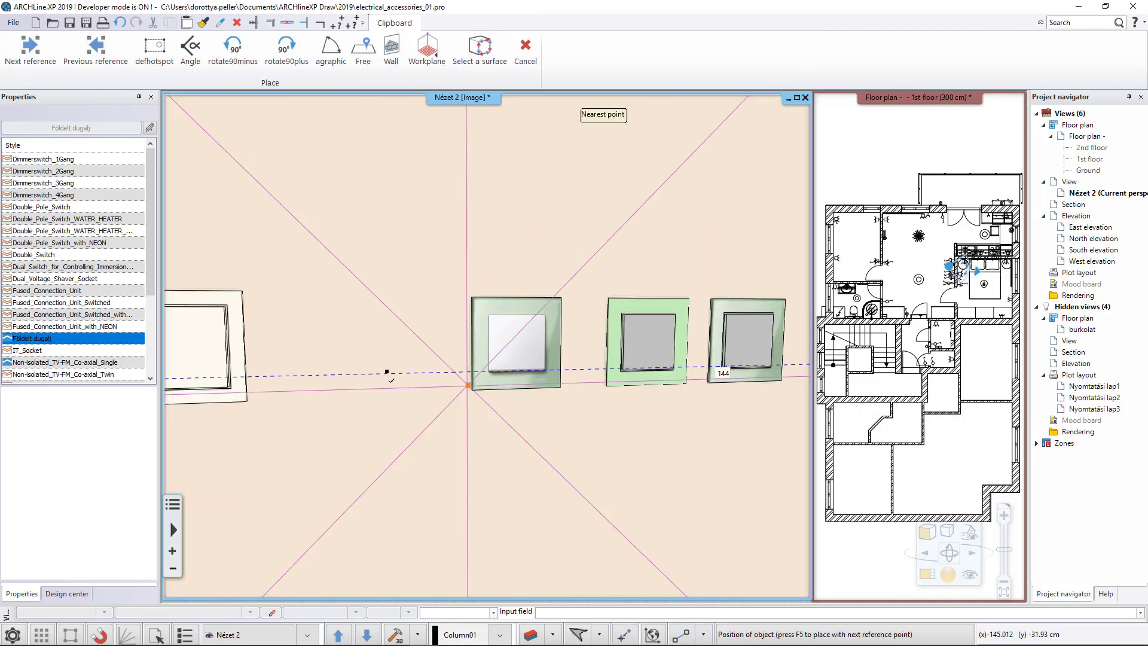
scroll(433, 376, "down", 4)
scroll(432, 376, "down", 5)
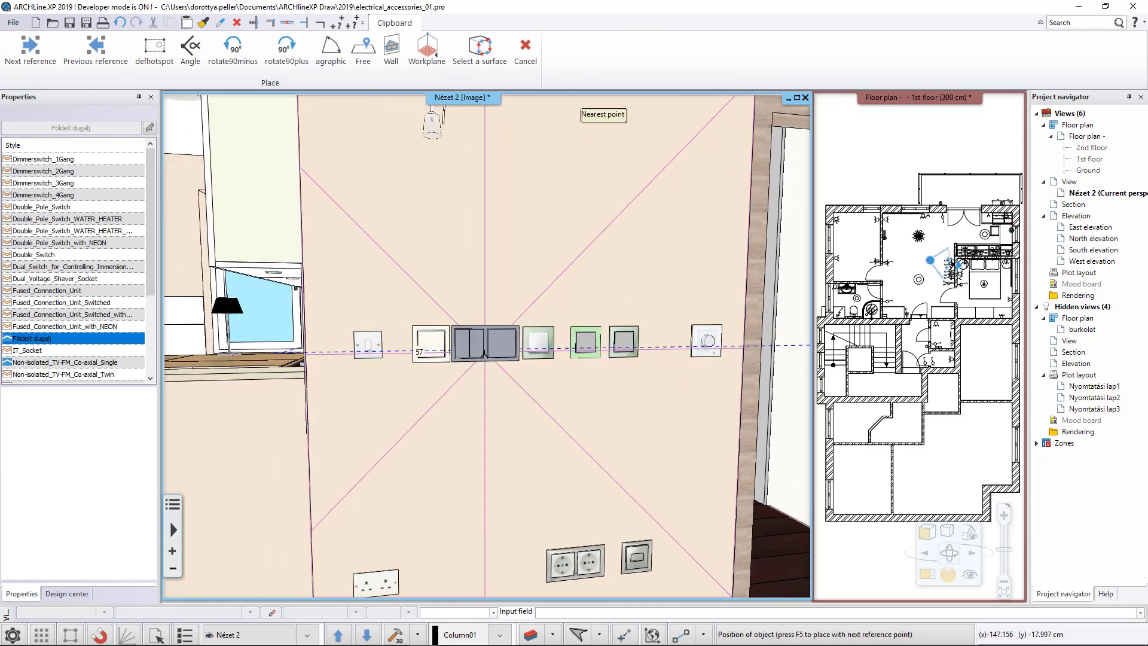
scroll(480, 356, "up", 3)
left_click(487, 354)
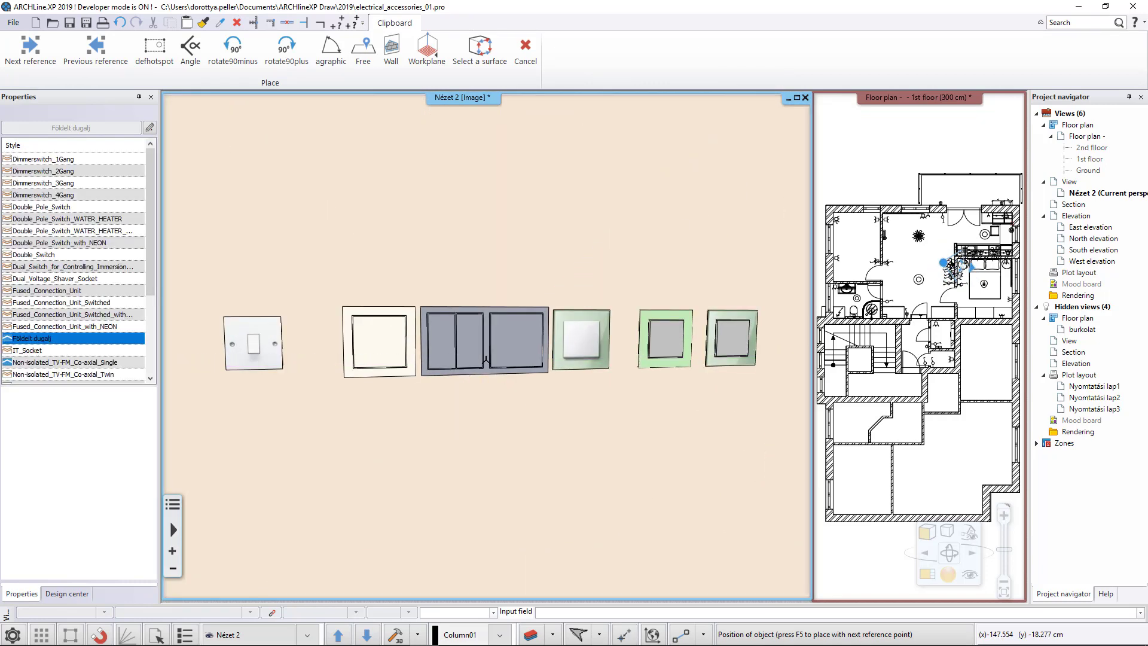
key("Escape")
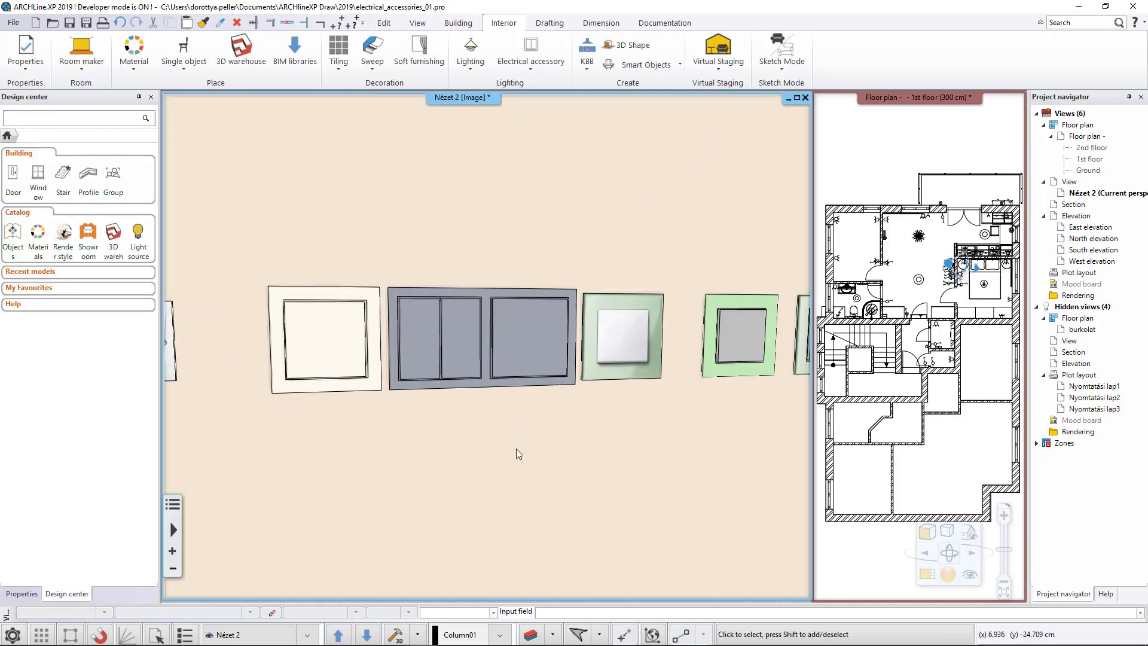